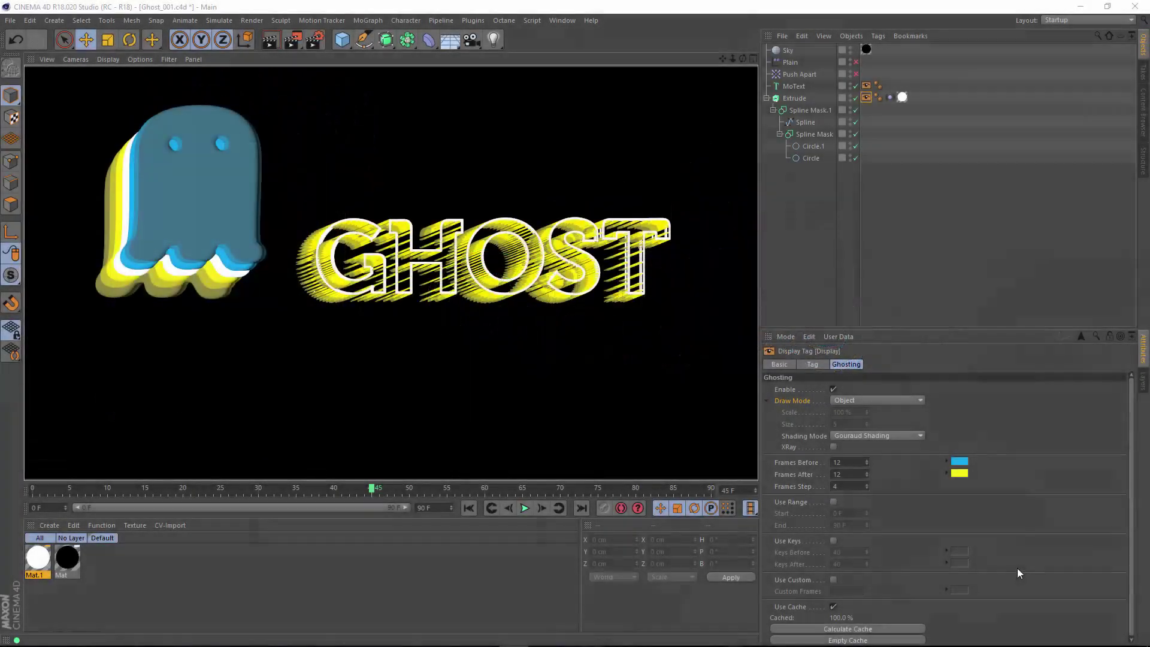
Switch to the Animated Teapot Ghost scene and scrub its timeline to preview the ghost trails.
click(571, 20)
click(618, 334)
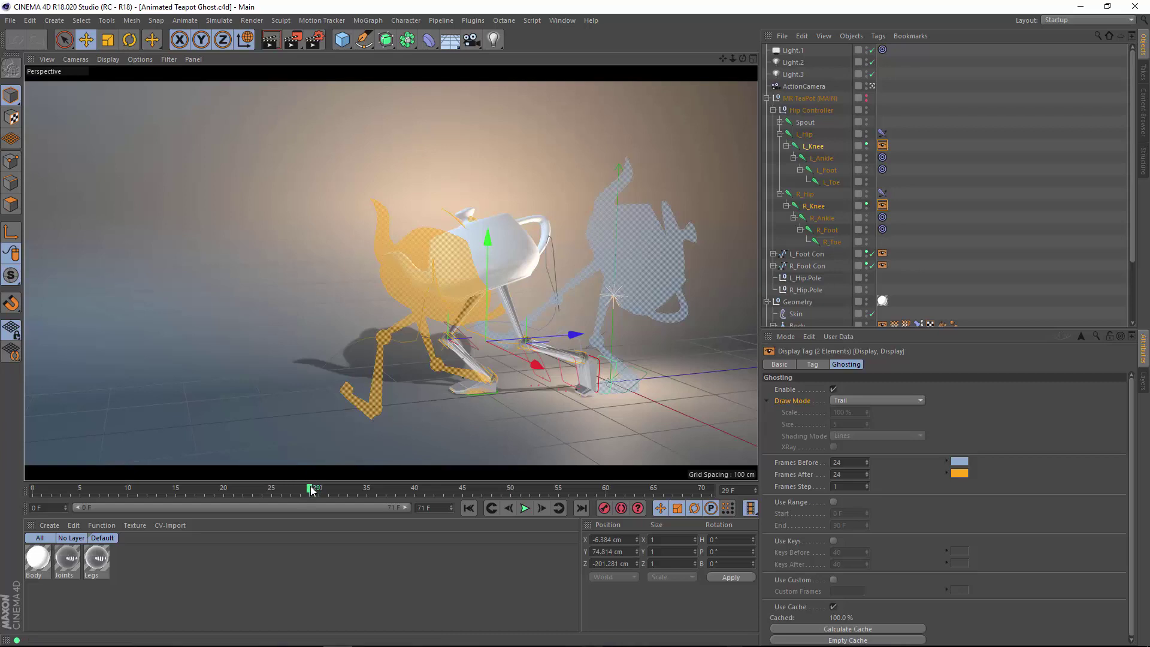
drag(312, 490, 376, 520)
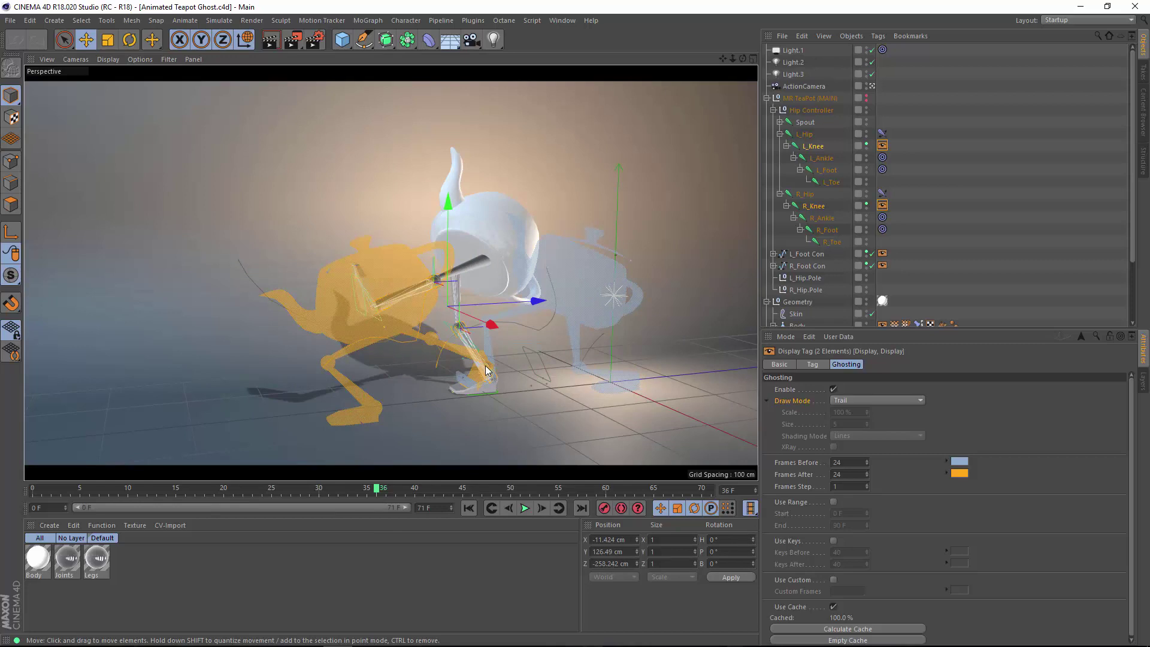
key(f)
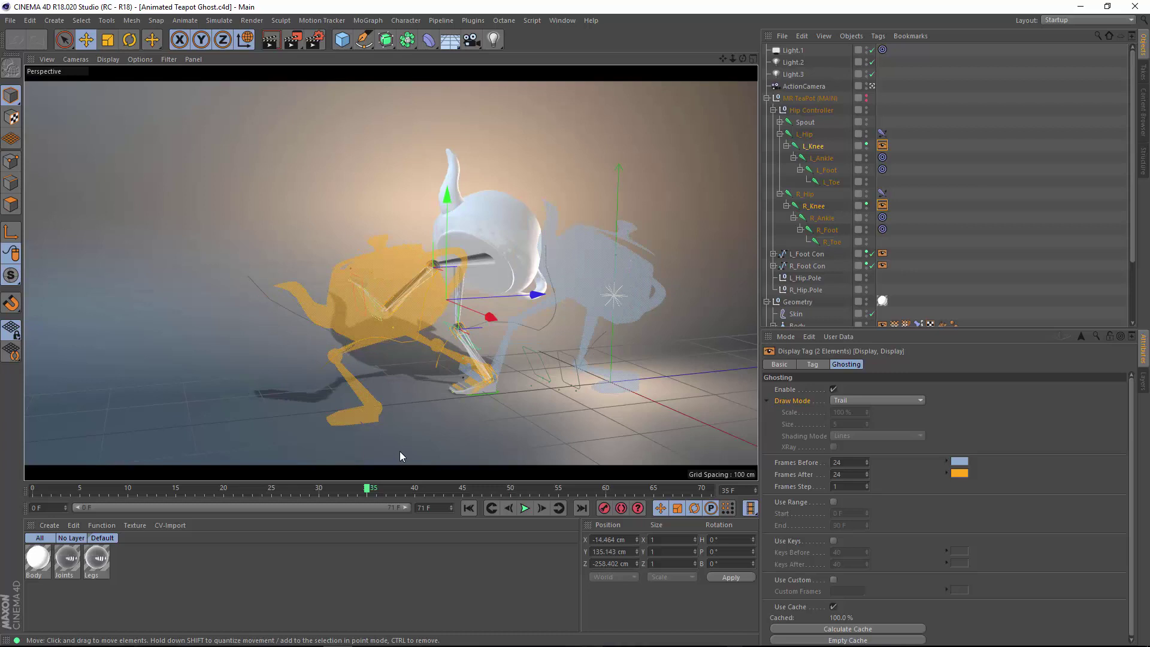
click(563, 20)
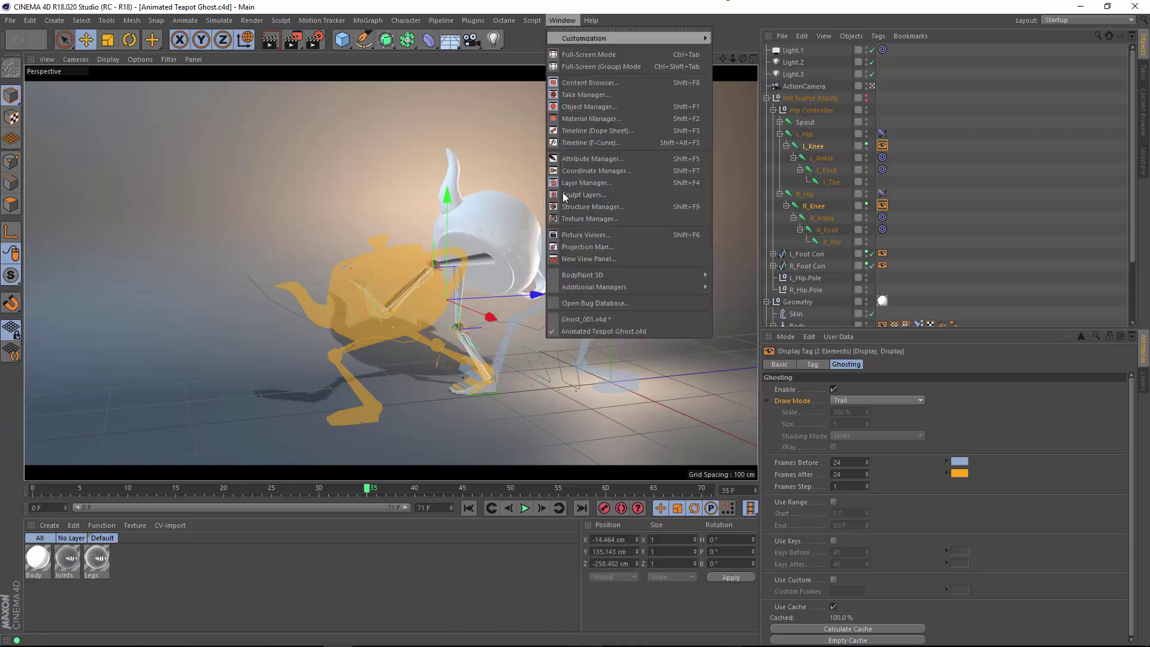
Return to Ghost_001.c4d and delete both Display tags from the Object Manager.
click(602, 319)
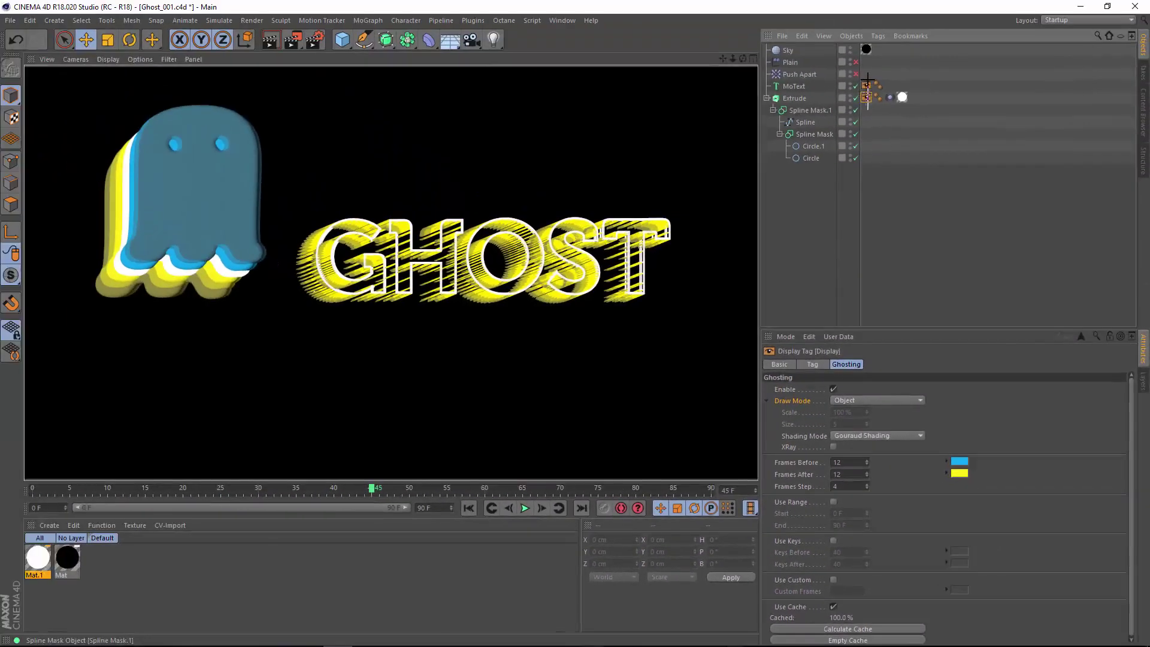
ctrl+click(867, 86)
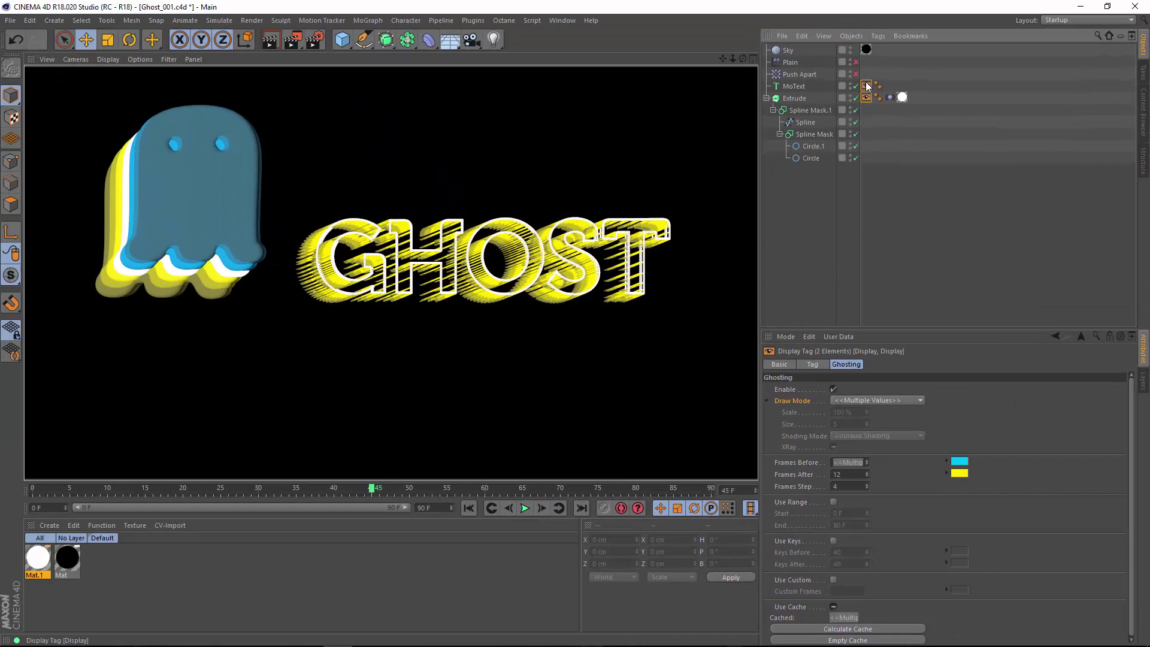
key(Delete)
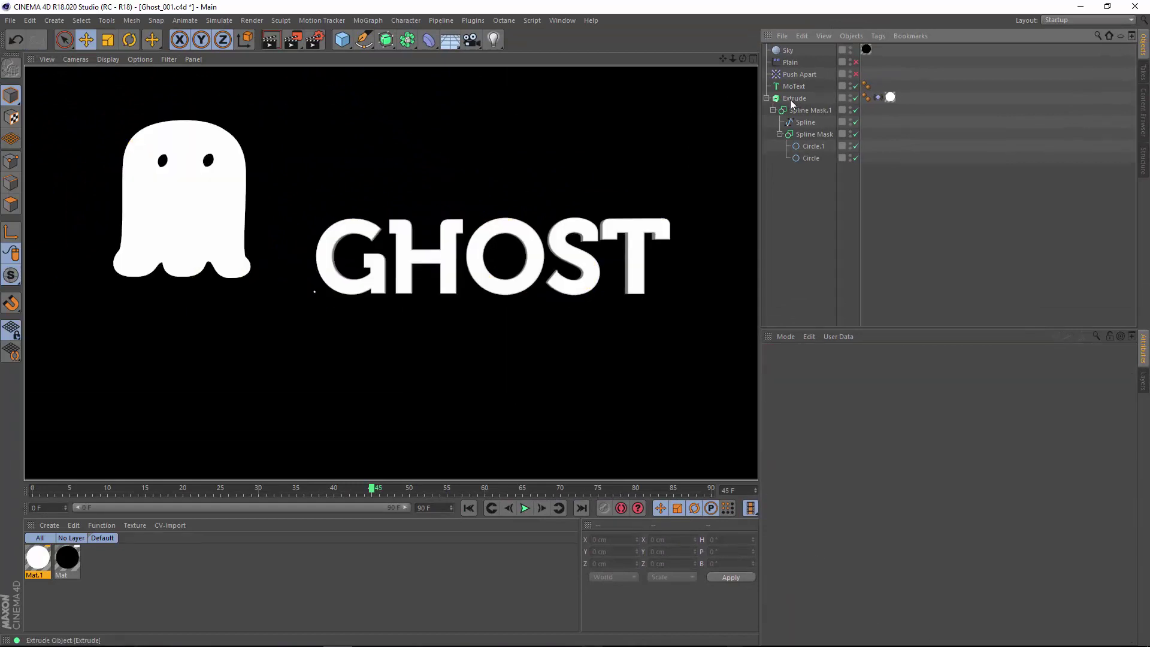
Add a Display tag to the MoText and enable ghosting on its Ghosting tab.
click(793, 88)
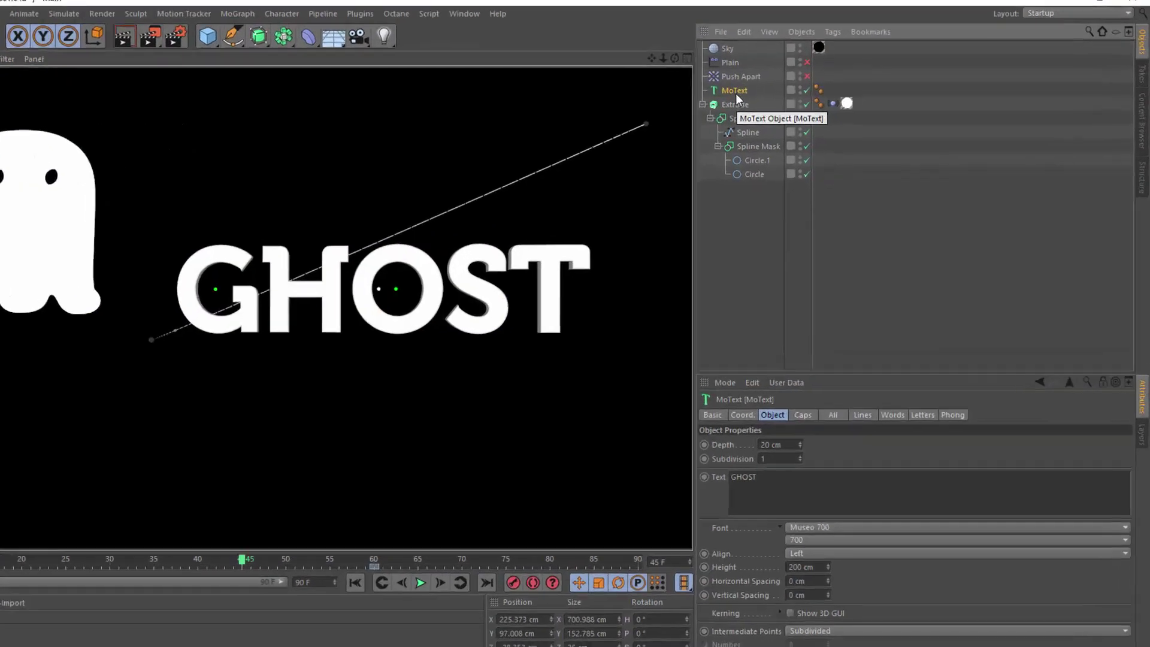
right_click(797, 90)
mouse_move(814, 95)
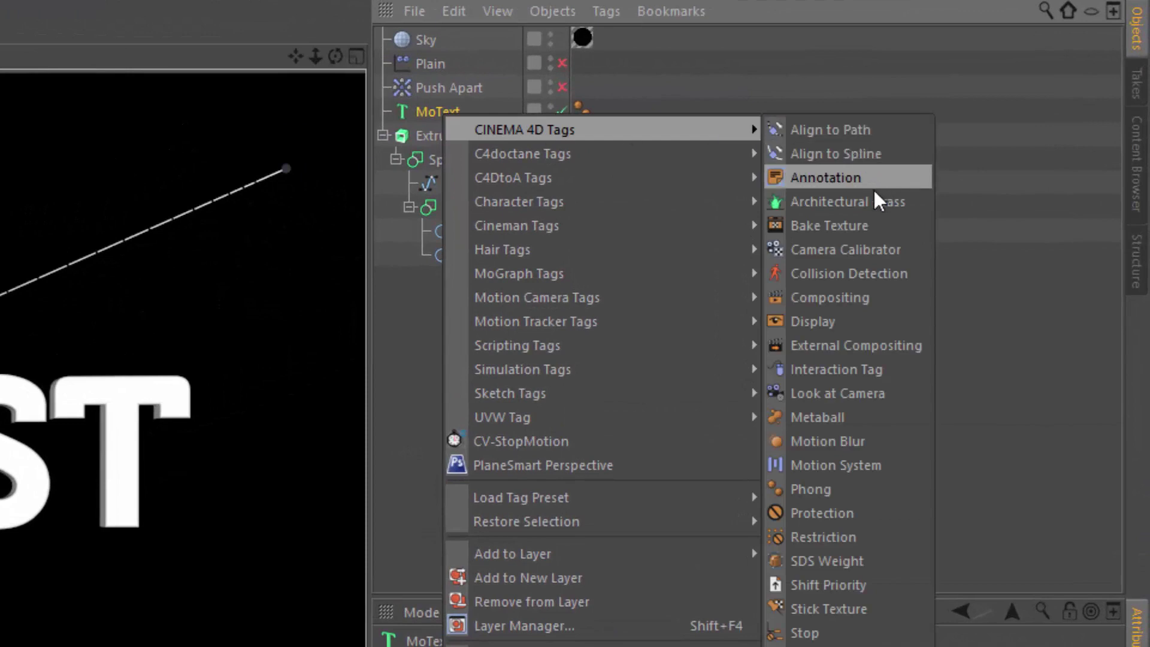
click(814, 321)
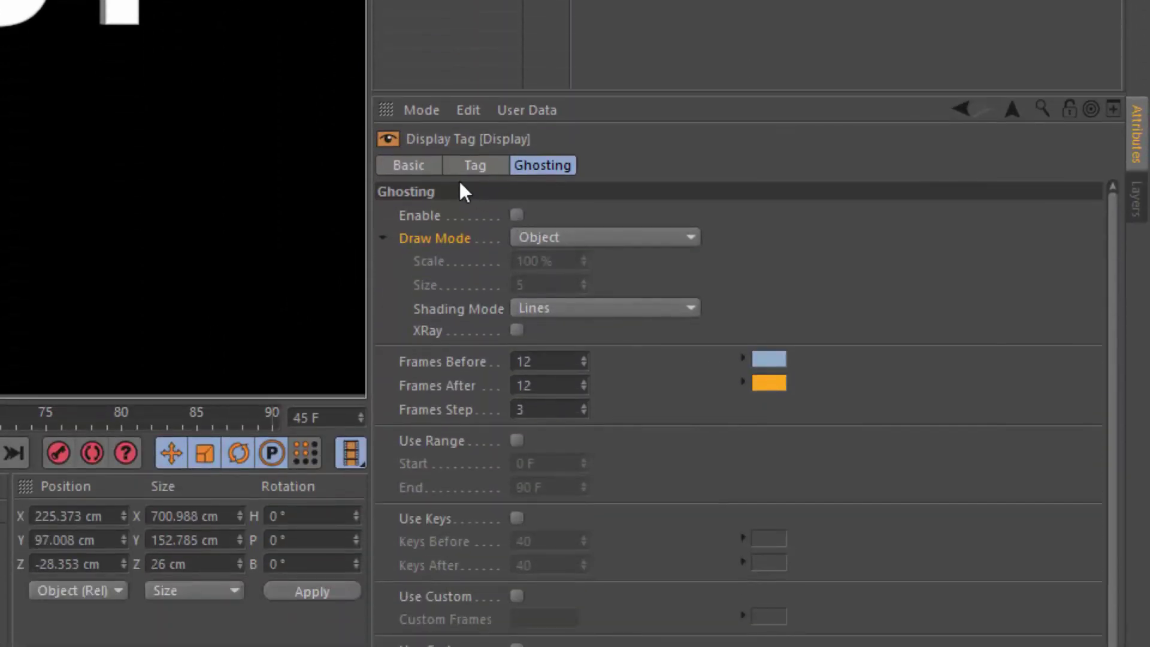
click(476, 164)
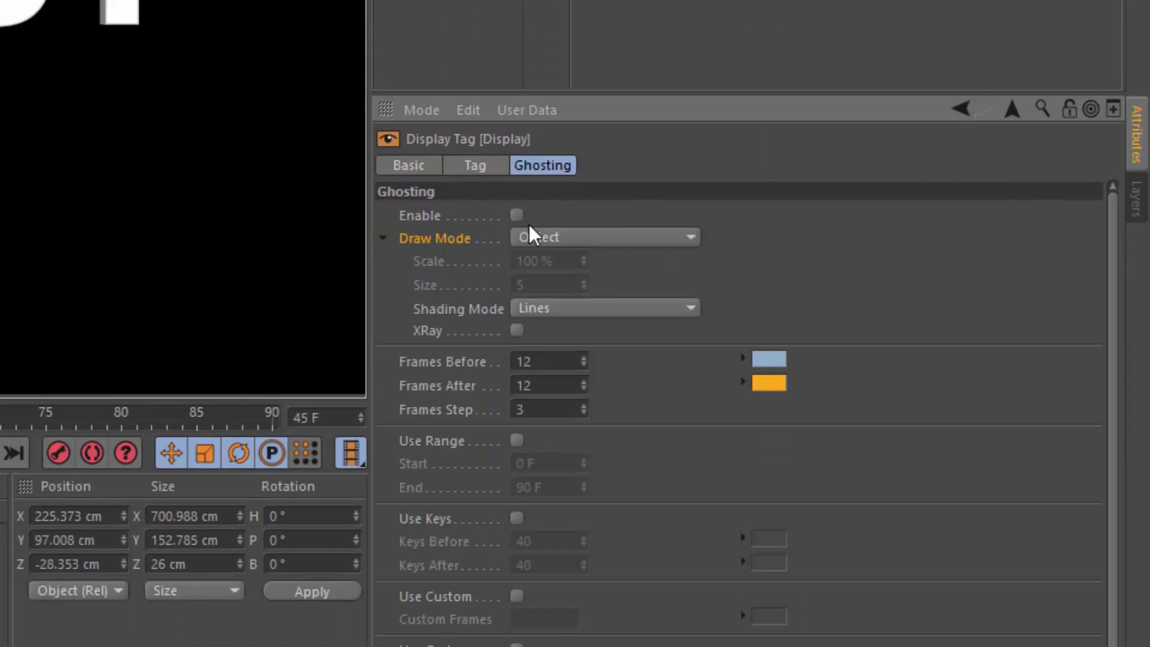
click(516, 216)
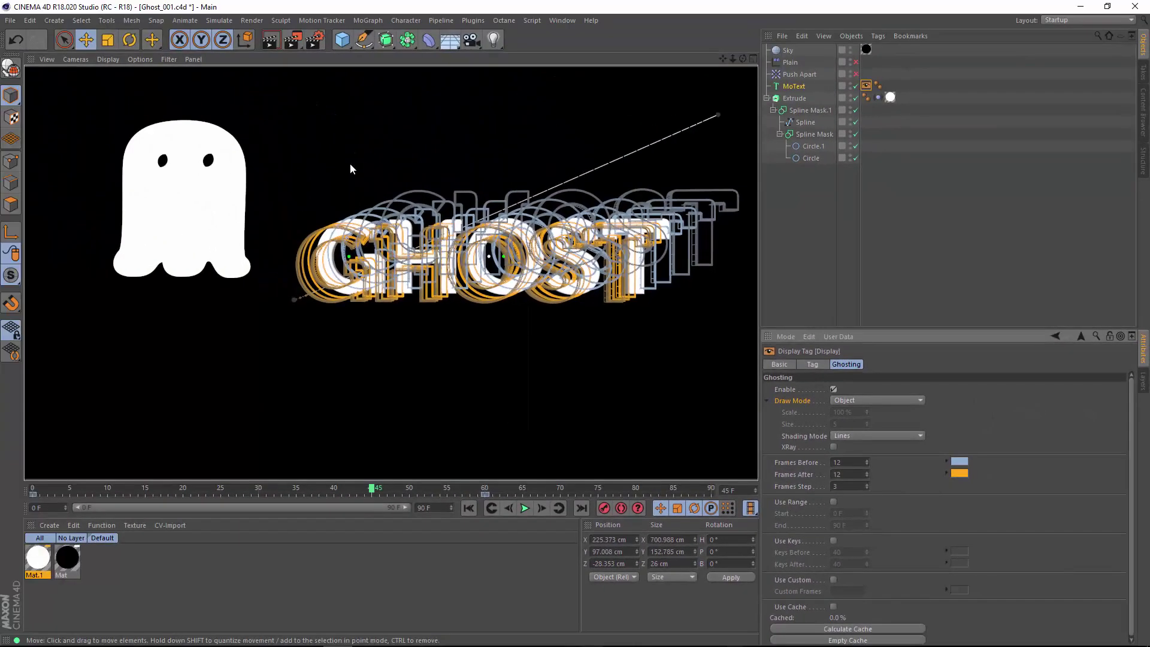
click(167, 59)
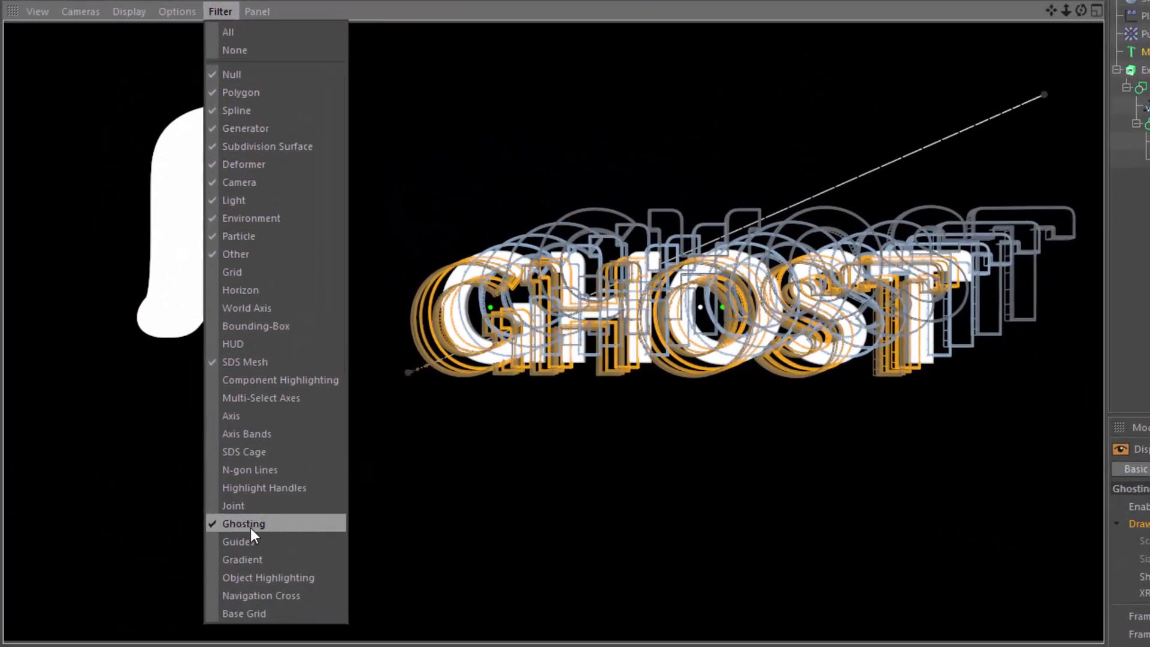
click(251, 529)
click(229, 17)
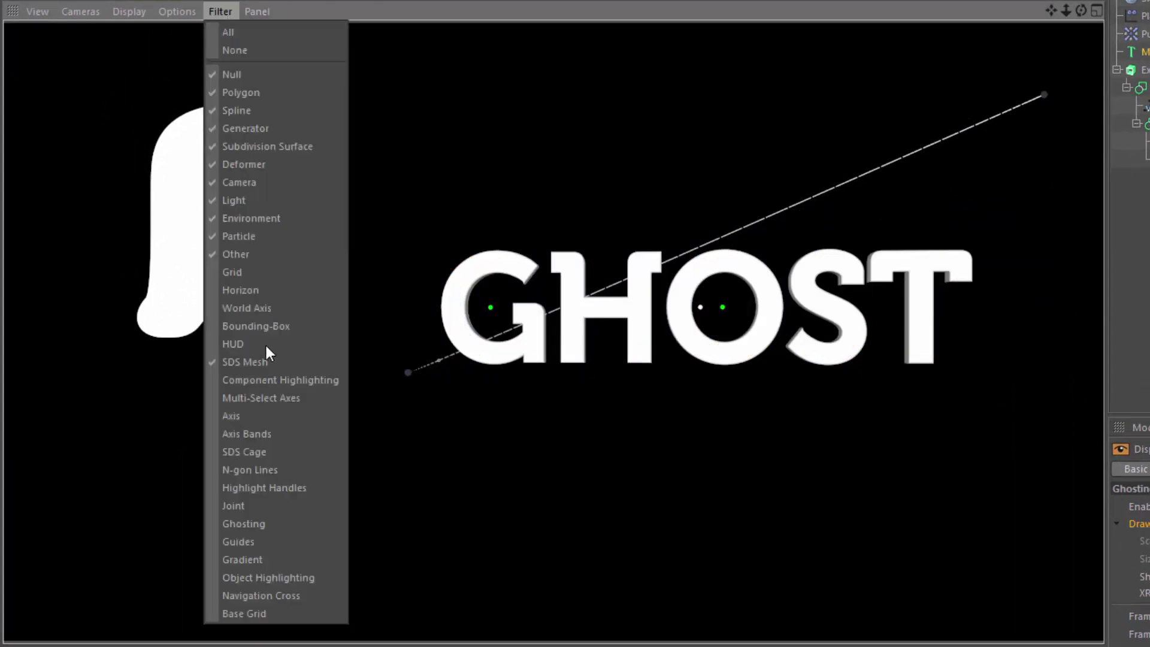
click(263, 526)
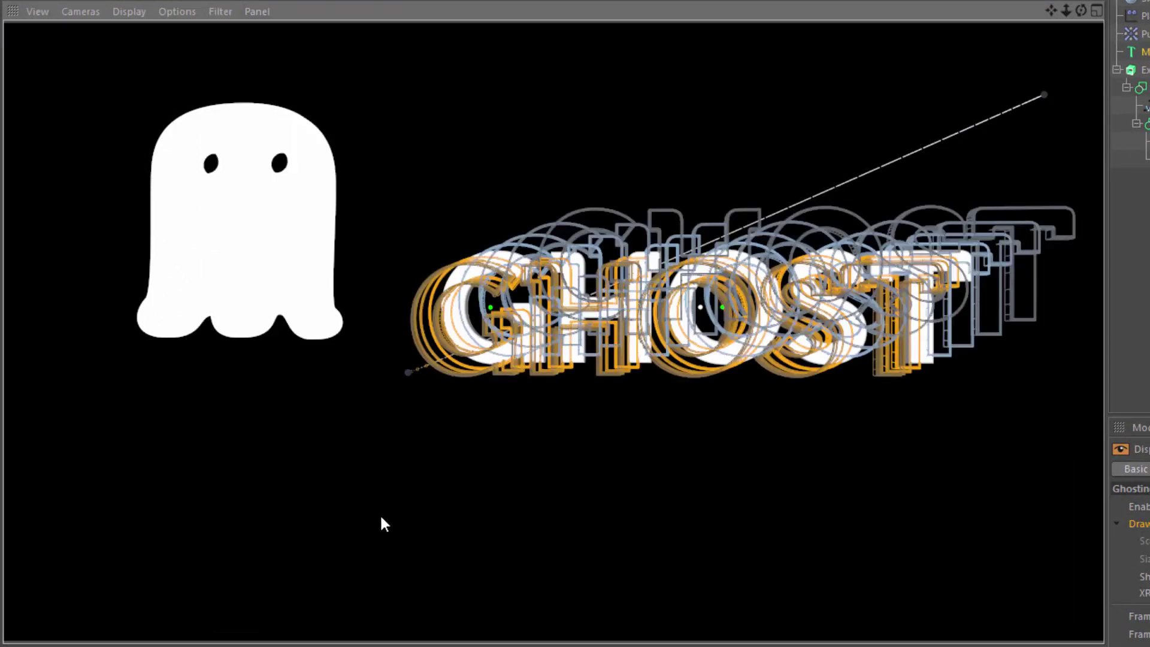
click(217, 13)
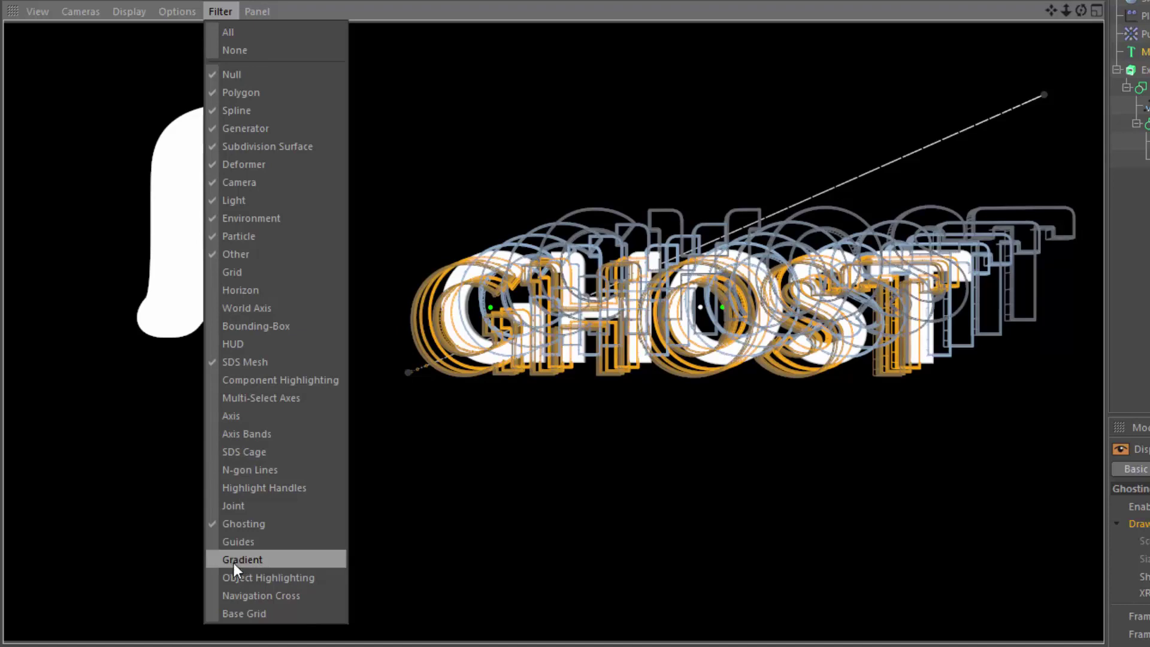
key(Escape)
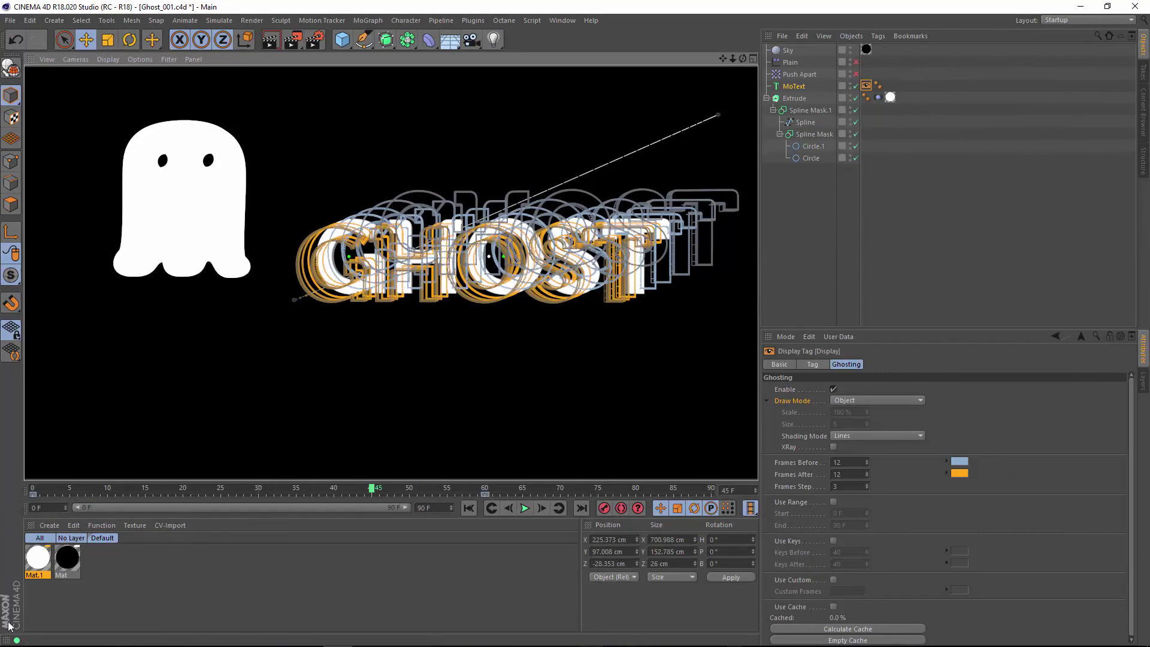
mouse_move(369, 490)
mouse_down()
mouse_move(119, 500)
mouse_move(251, 516)
mouse_move(679, 522)
mouse_move(7, 524)
mouse_move(375, 534)
mouse_move(305, 533)
mouse_move(358, 532)
mouse_up()
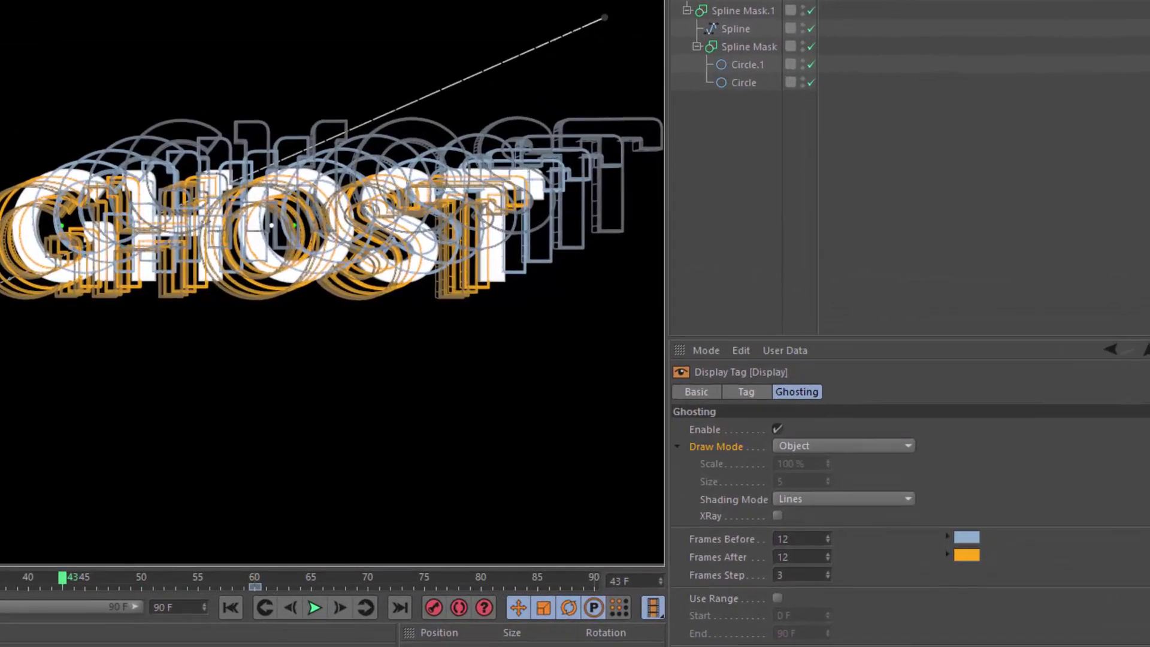
drag(66, 580, 91, 578)
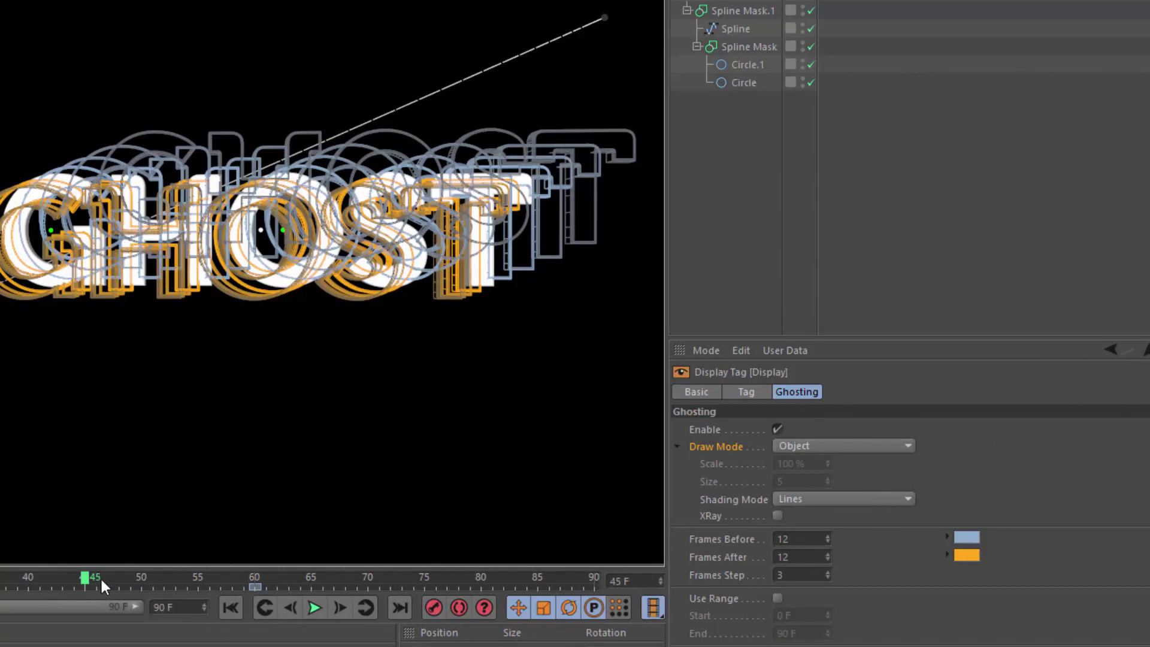
Recolour the ghosts: frames-before copies cyan, frames-after copies yellow (R255 G220 B0).
click(966, 537)
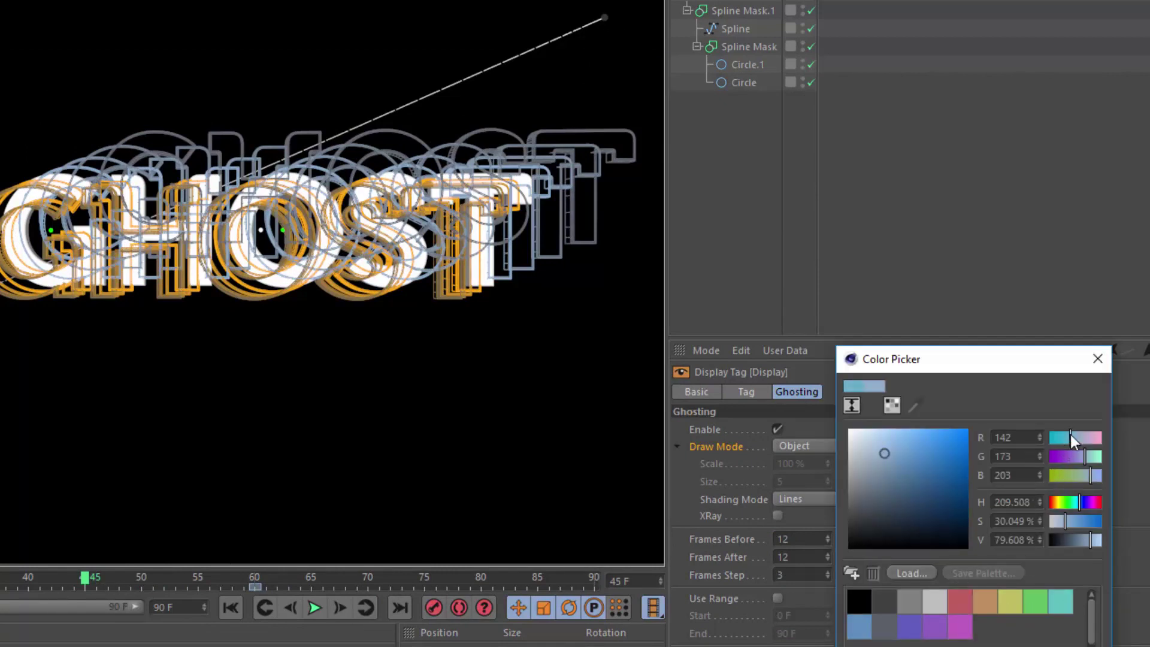
drag(1069, 440, 1056, 437)
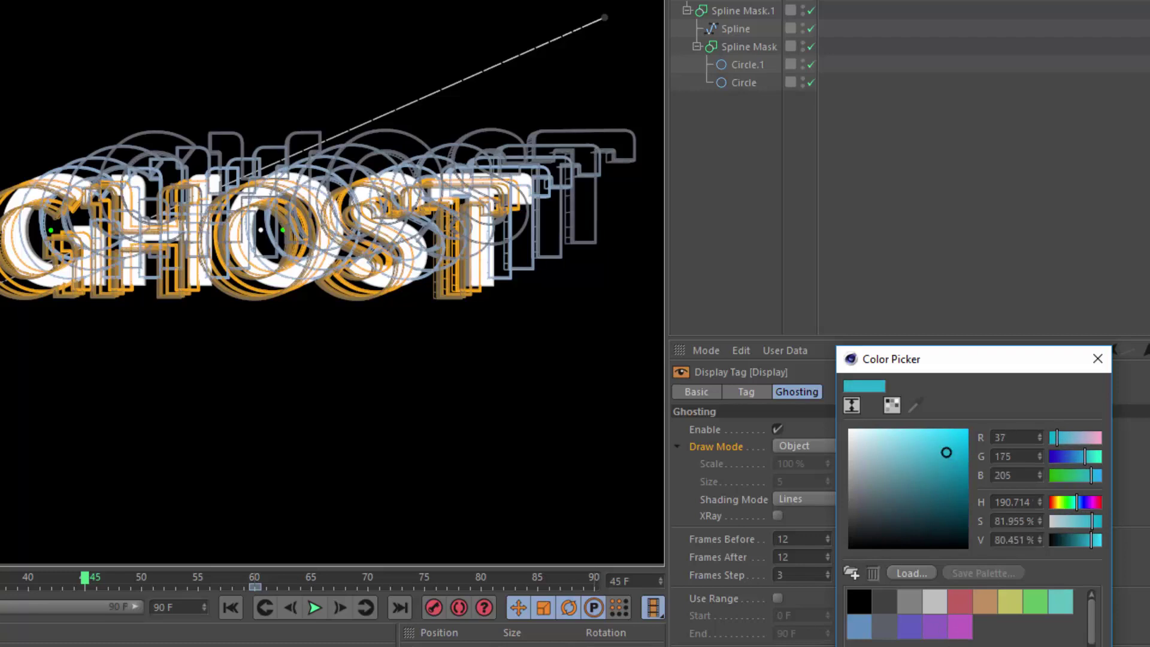
click(964, 554)
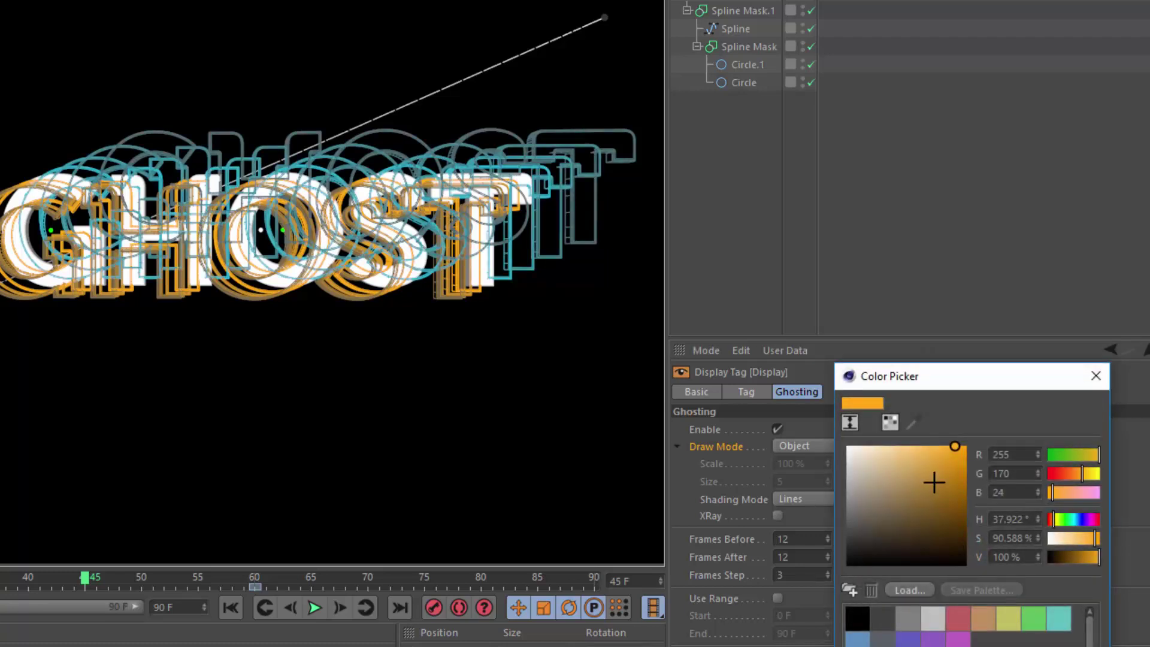
drag(1095, 455, 1094, 475)
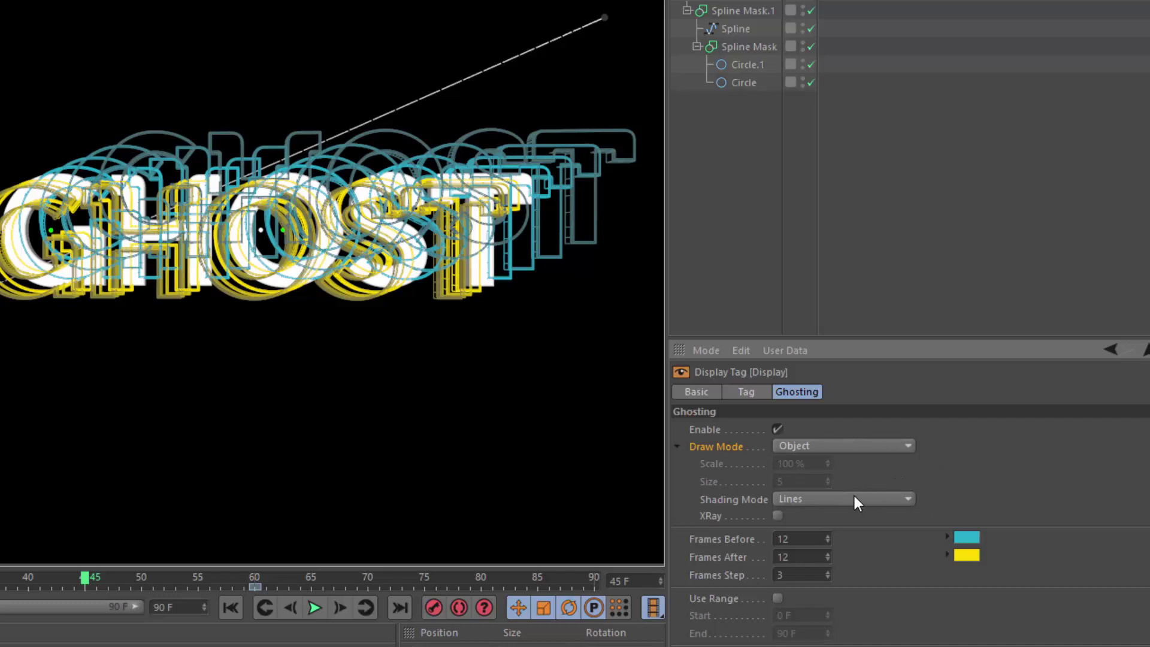
Try Gouraud and Gouraud (Lines) ghost shading, settle on Constant Shading, and enable XRay.
click(812, 502)
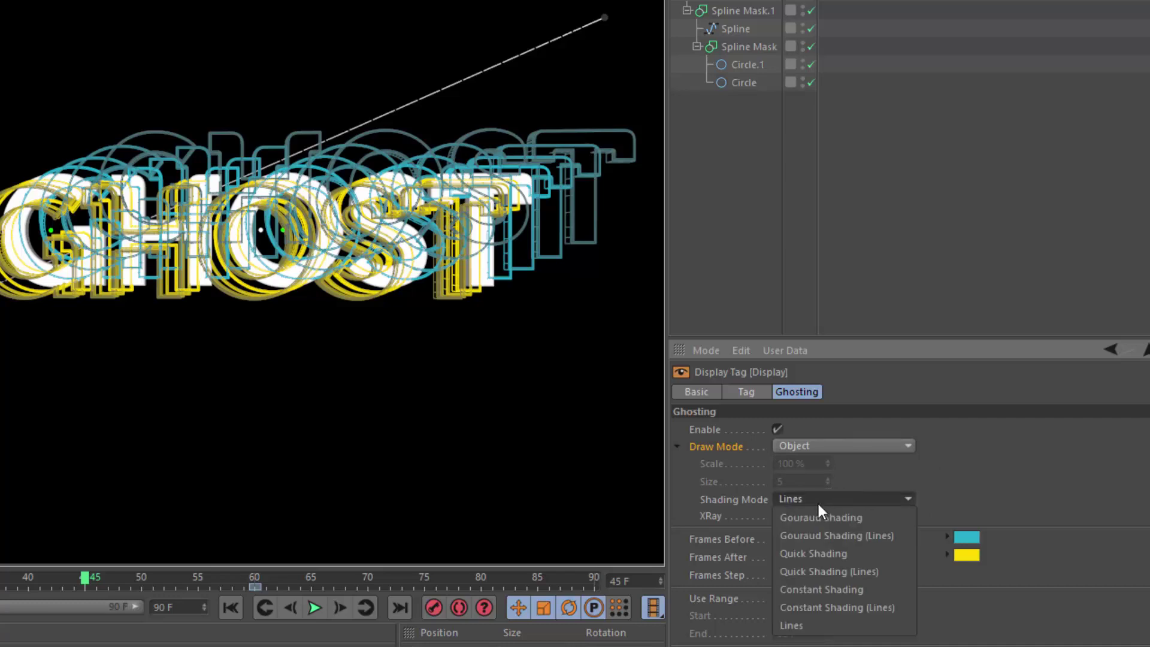
click(820, 517)
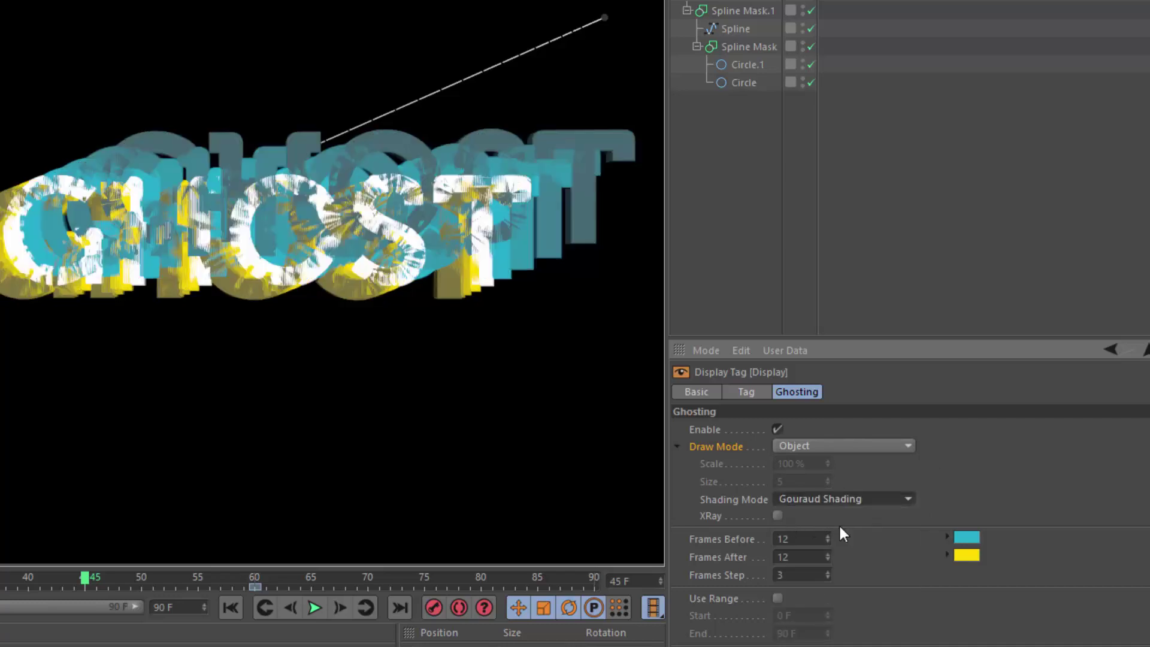
click(832, 498)
click(827, 534)
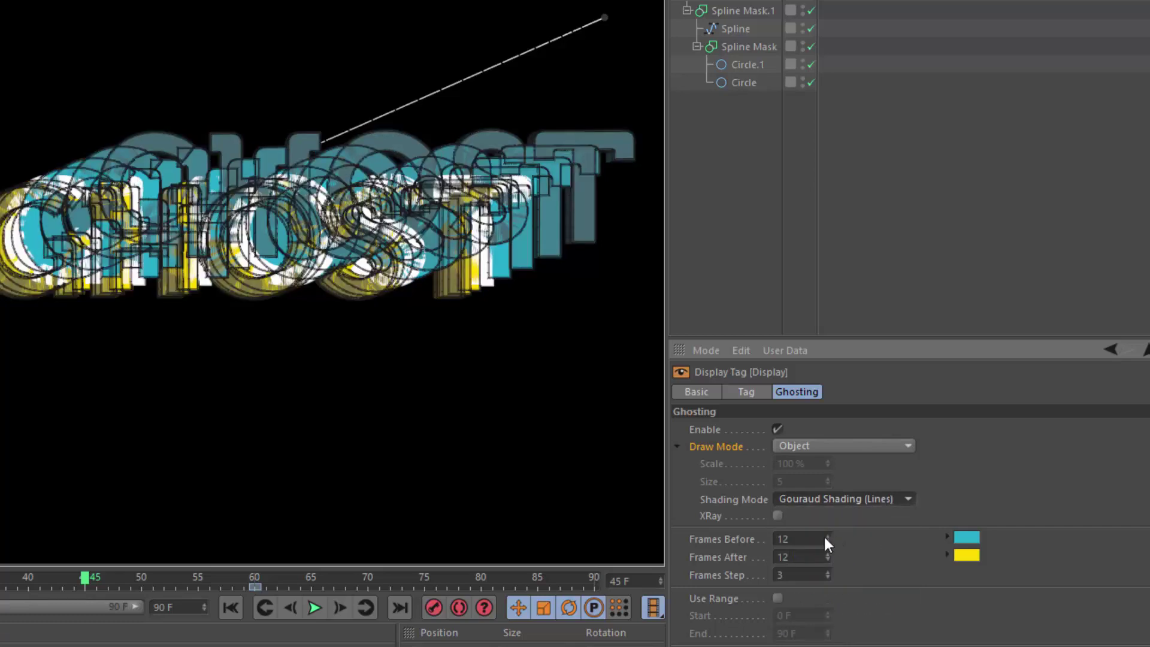
click(853, 500)
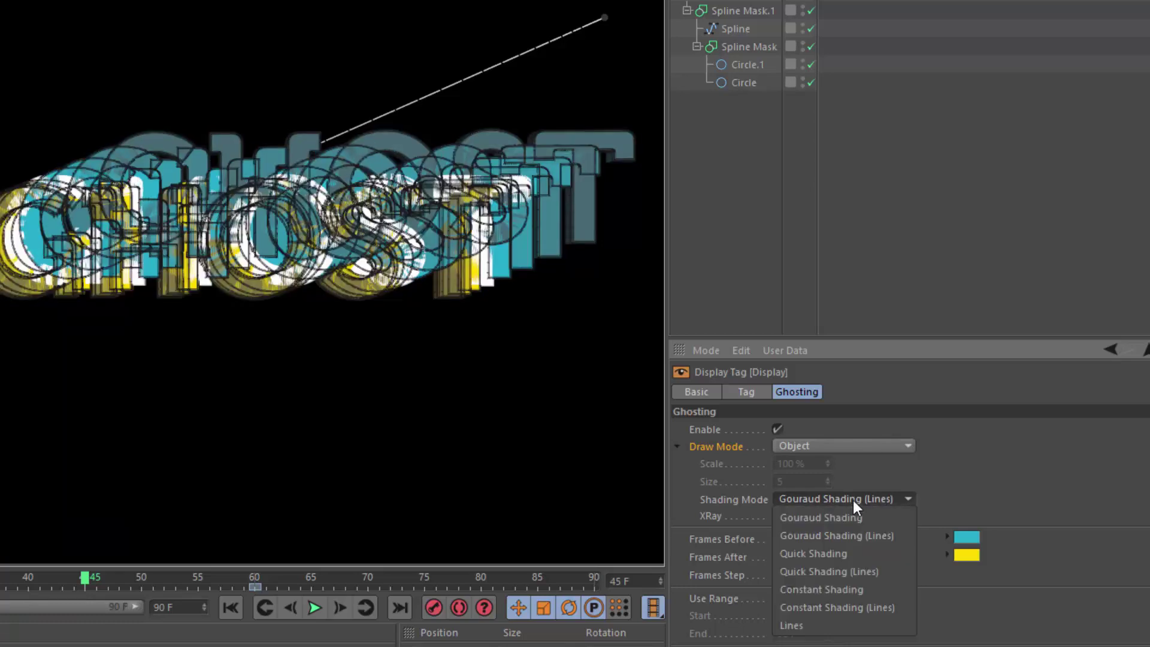
click(838, 588)
click(778, 515)
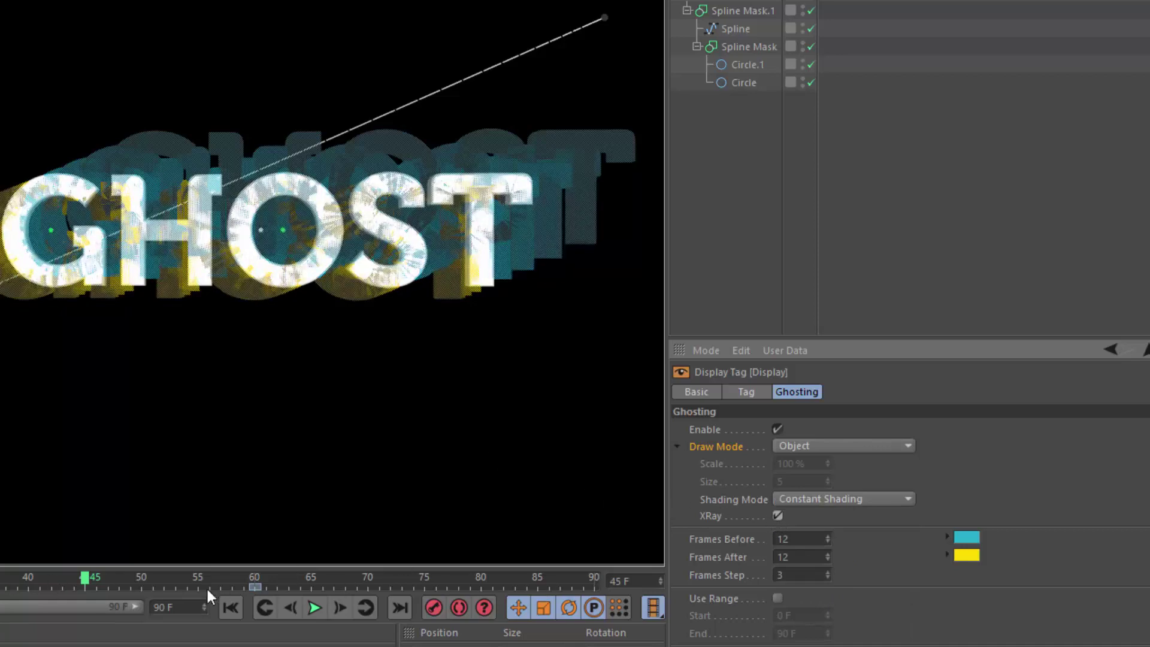
drag(25, 573, 25, 580)
Try the Axis and Trail ghost draw modes, scrubbing the timeline to preview Trail.
key(f)
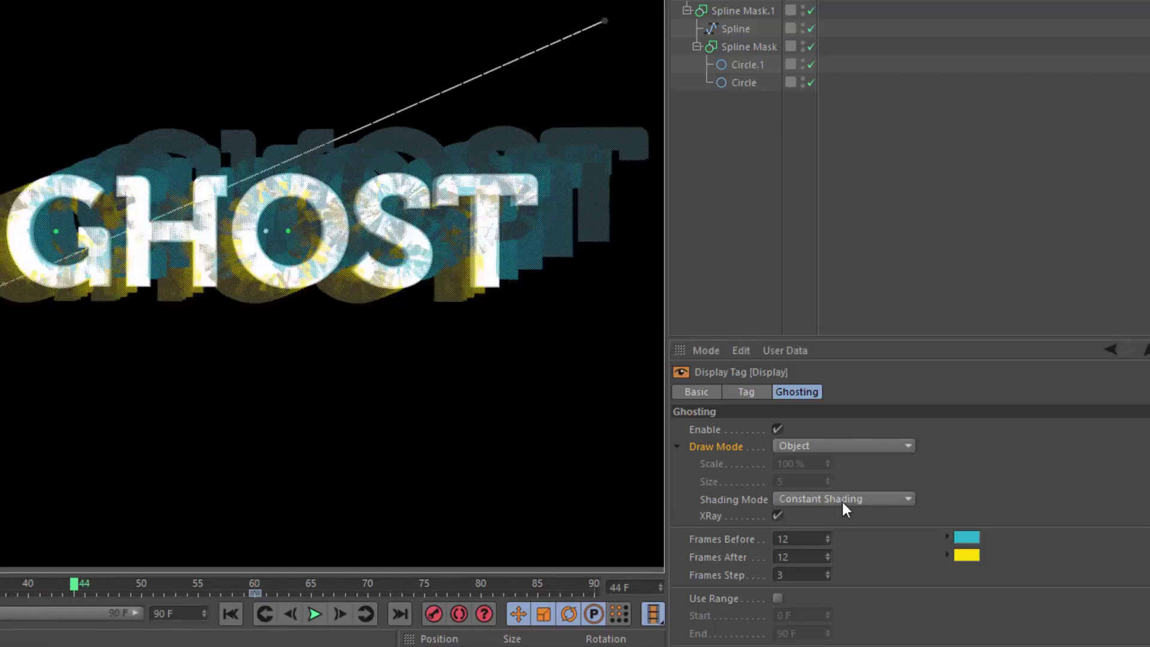
click(839, 447)
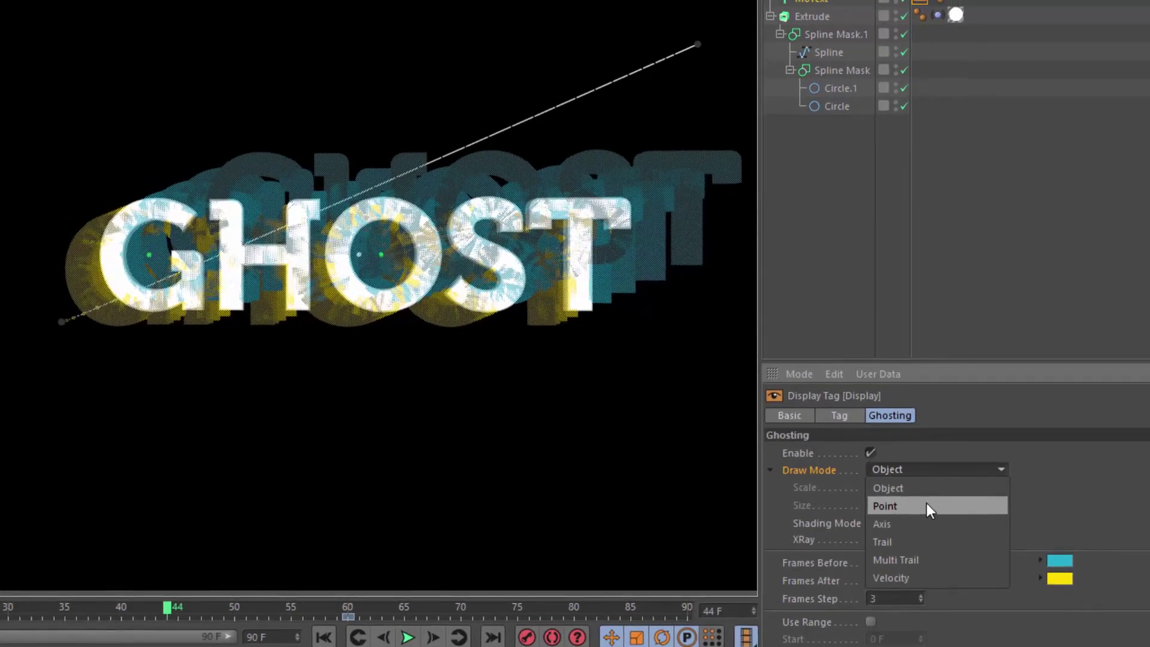
click(907, 528)
click(935, 471)
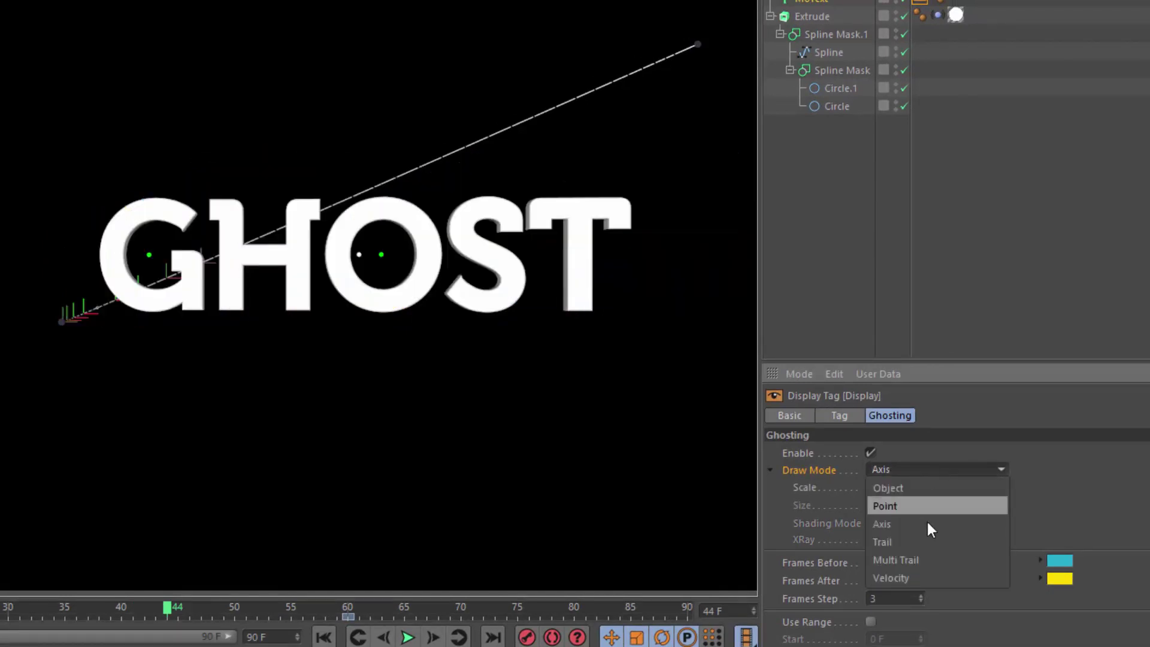
click(917, 541)
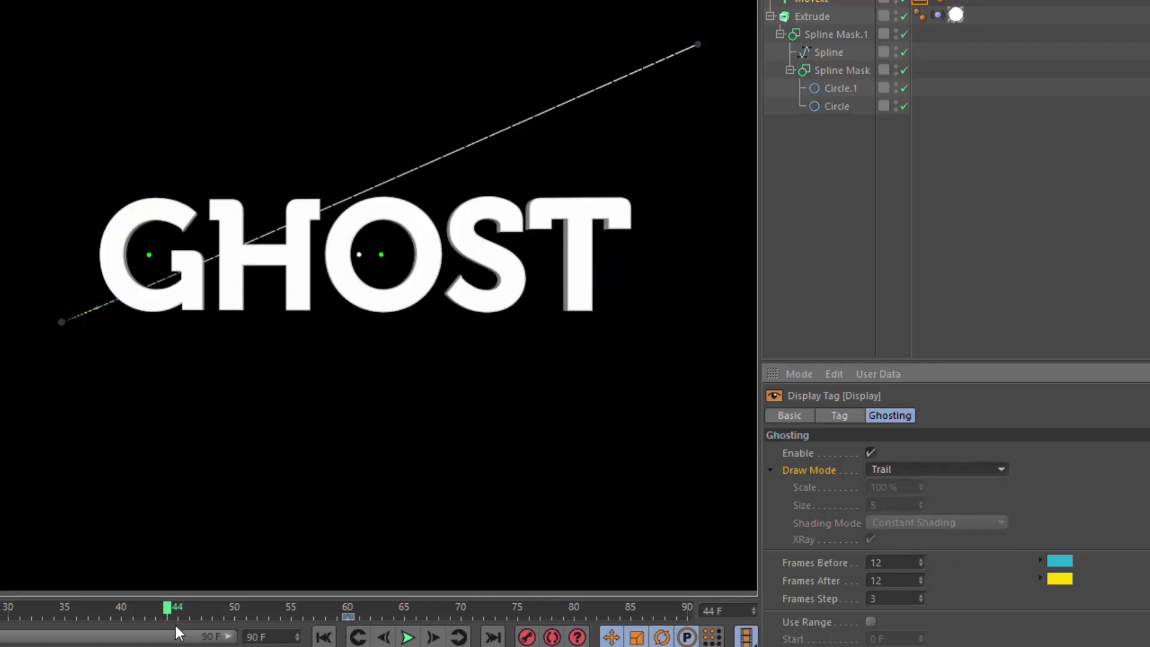
drag(171, 611, 27, 617)
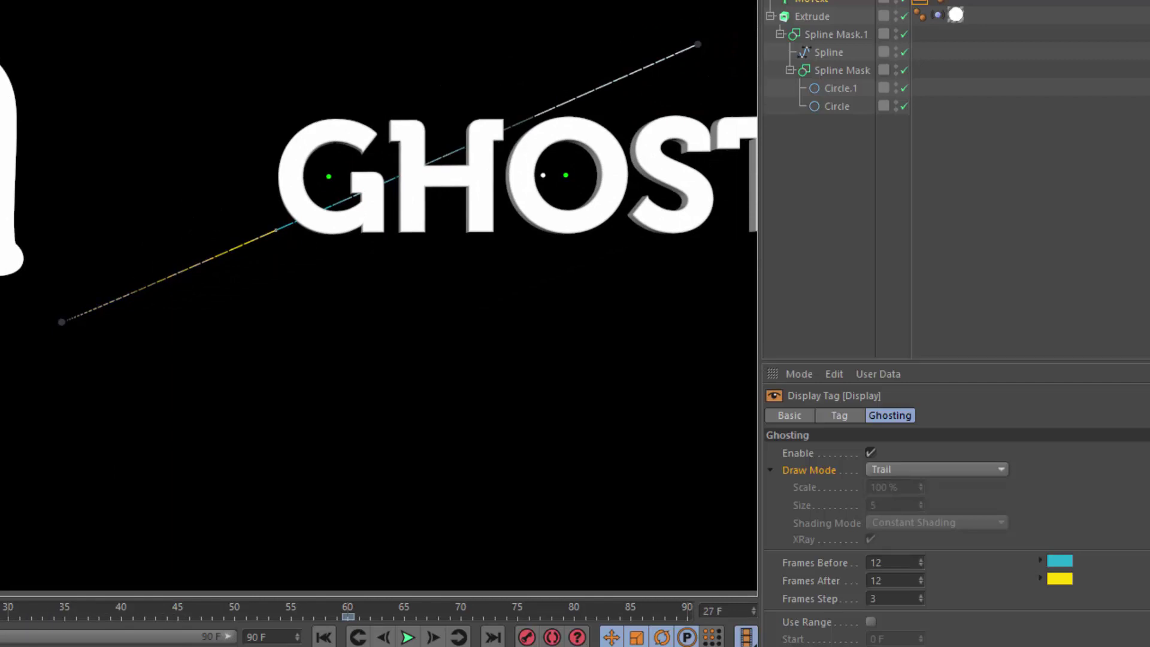
Compare Multi Trail and Velocity draw modes, settle on Multi Trail, and scrub to preview.
click(947, 469)
click(941, 559)
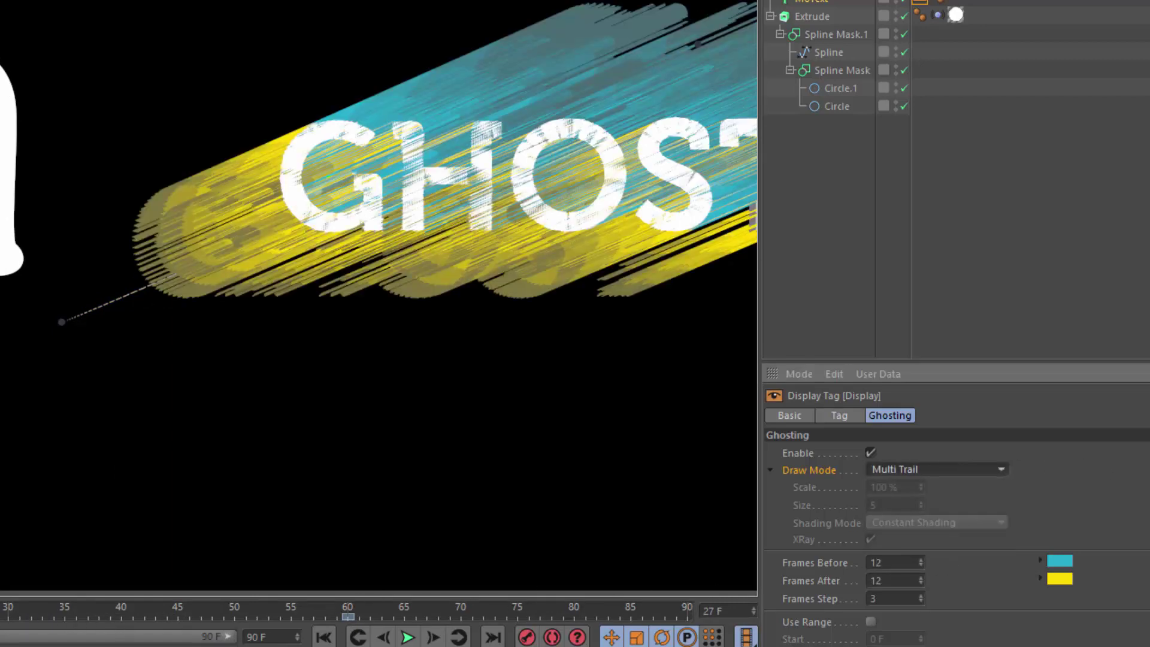
drag(24, 617, 93, 636)
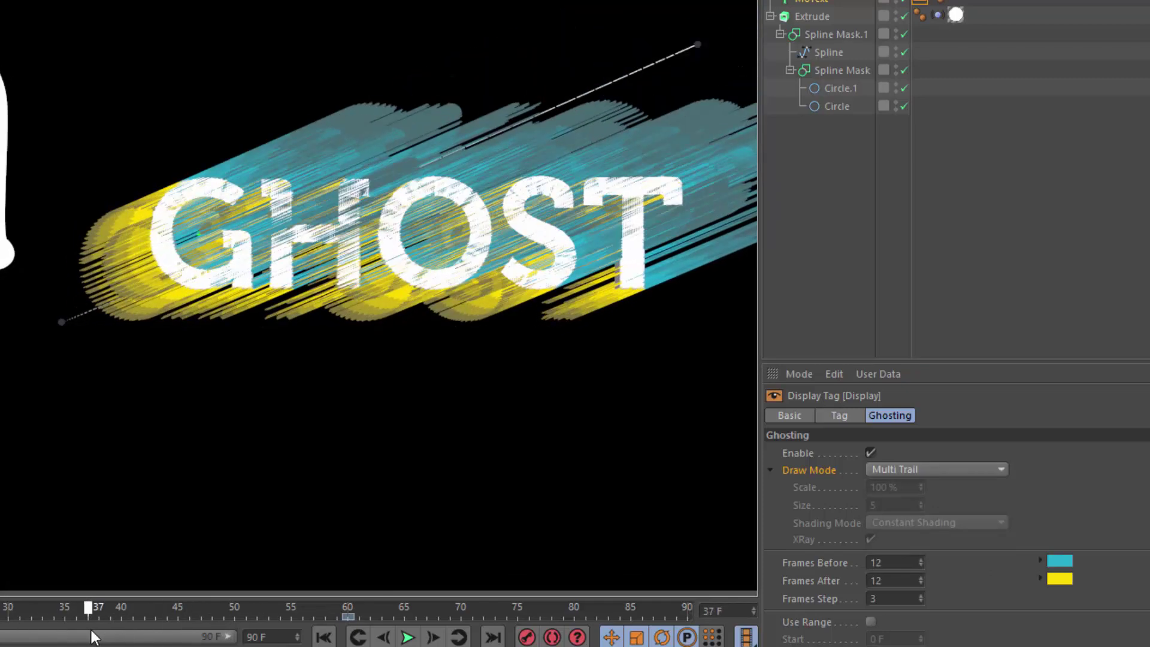
click(937, 469)
click(922, 576)
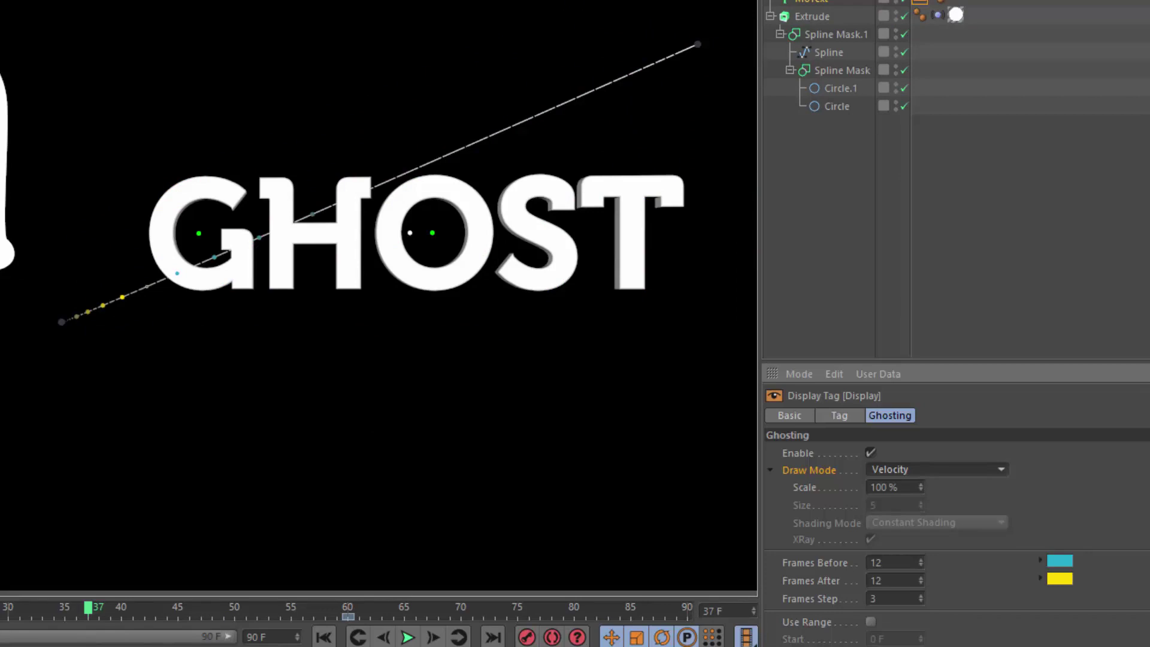
click(953, 464)
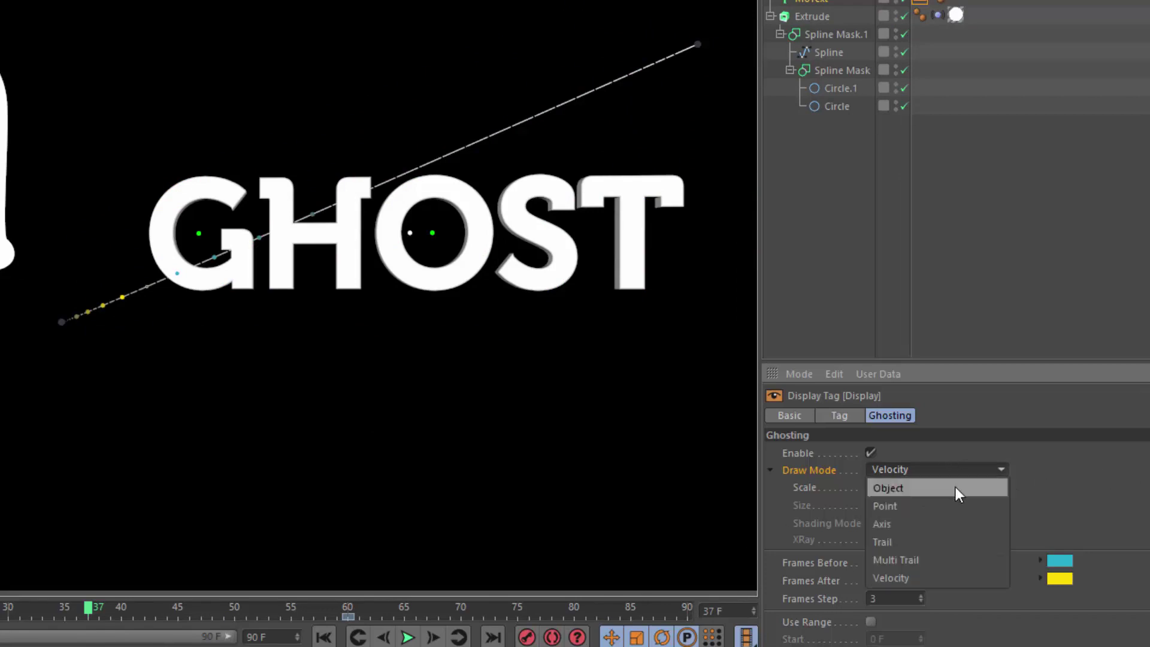
click(939, 556)
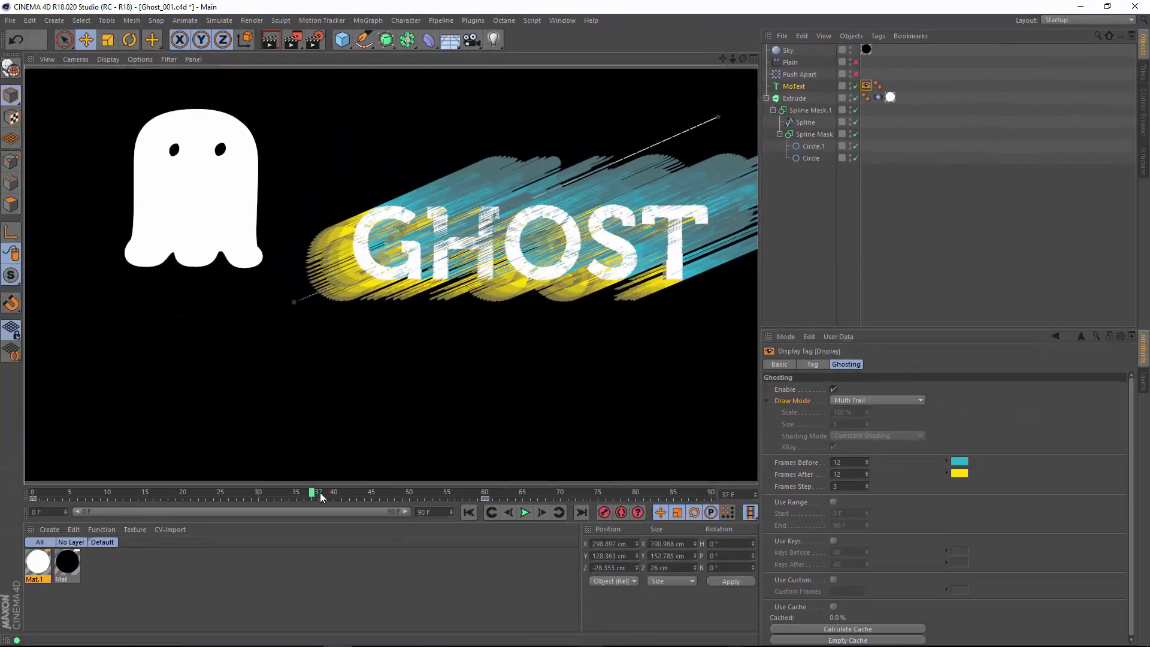
drag(244, 532, 447, 538)
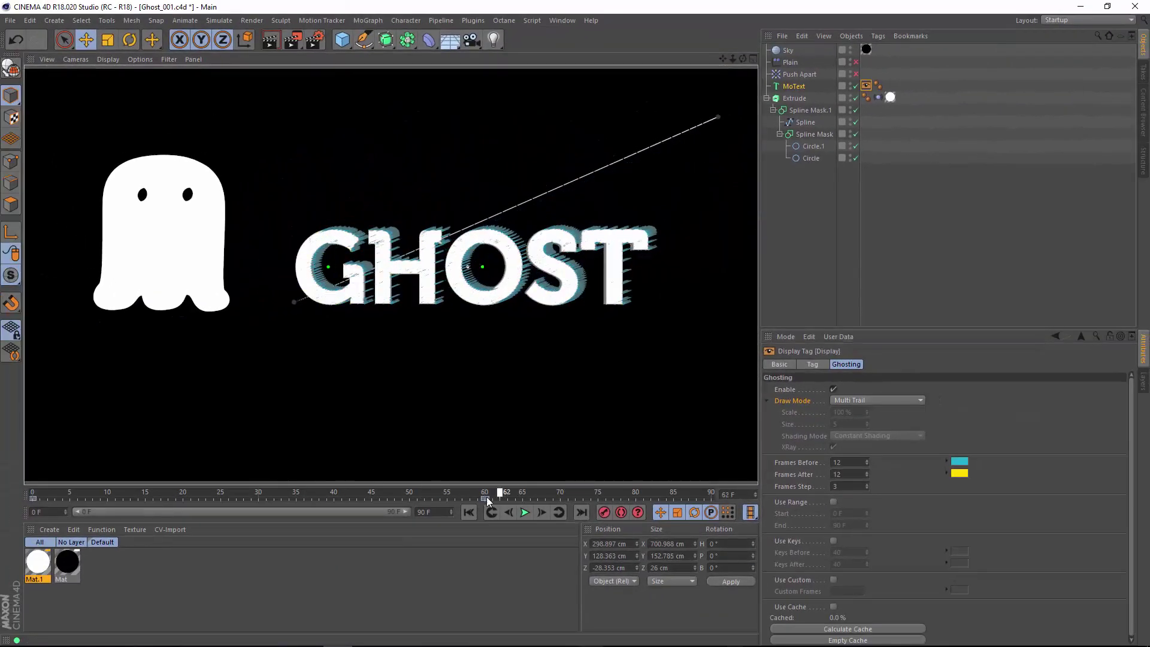
drag(488, 500, 371, 496)
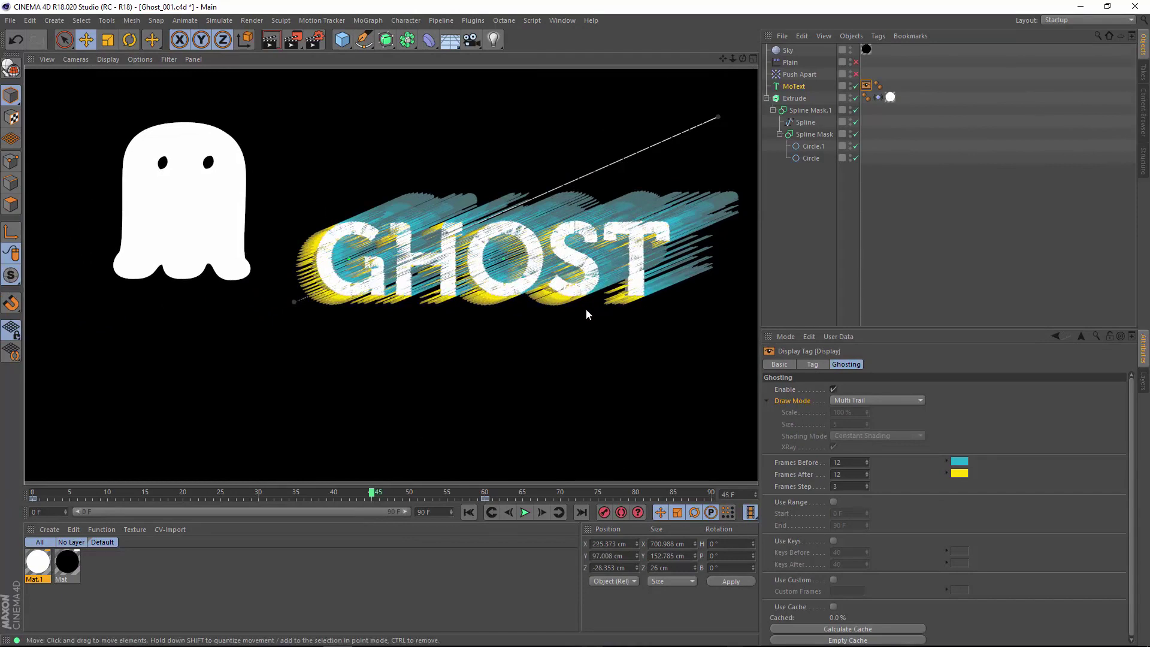
Drag the tangent handles of the MoText position keys in the F-Curve Timeline, then close it.
click(562, 20)
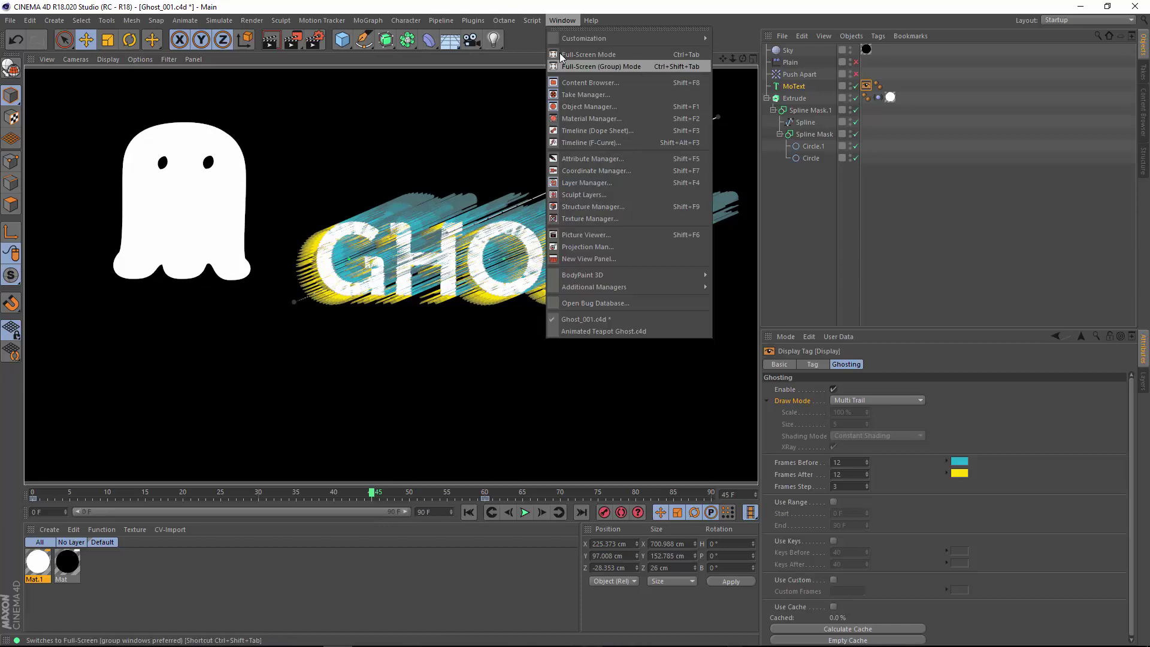
click(572, 144)
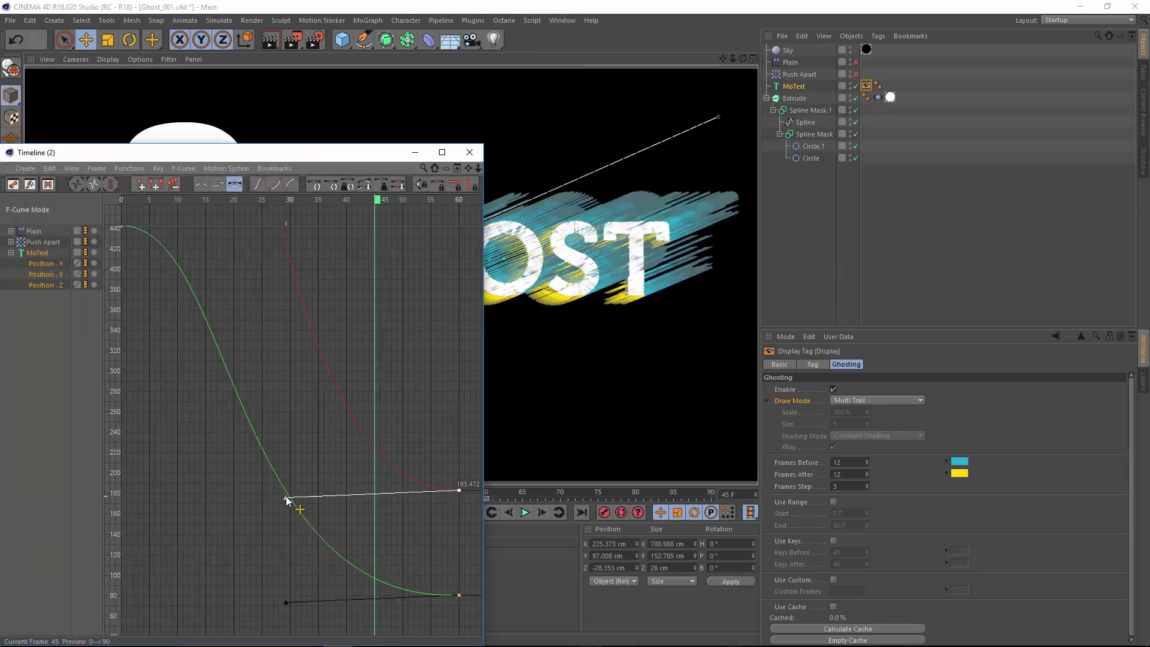
drag(286, 496, 293, 452)
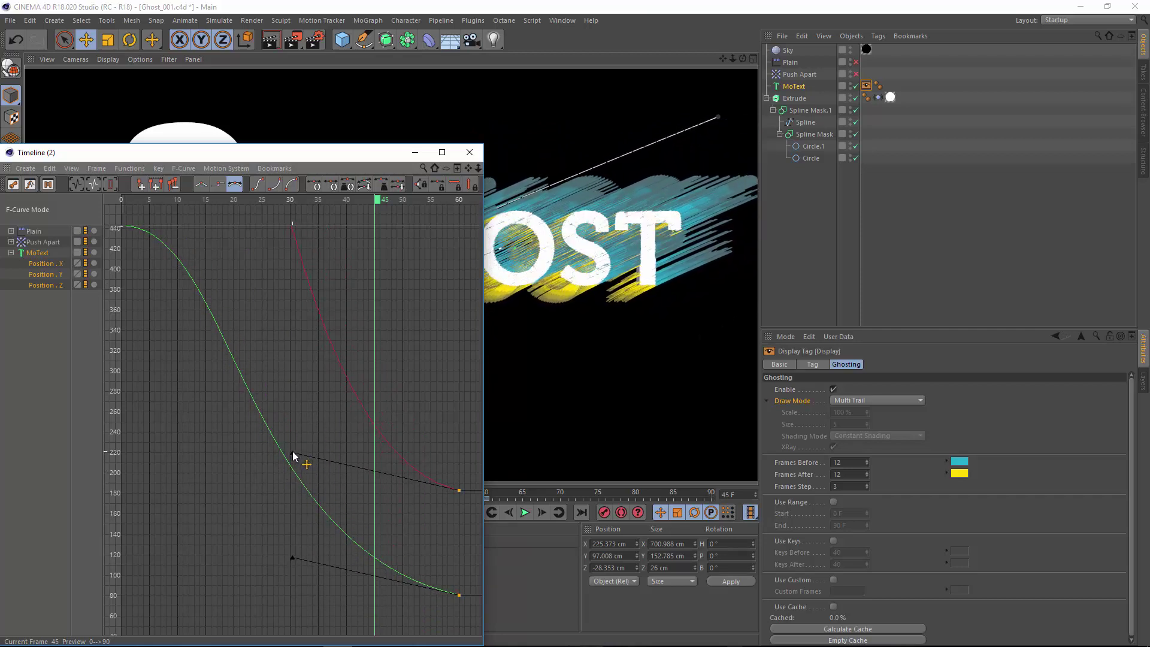
click(469, 152)
click(794, 97)
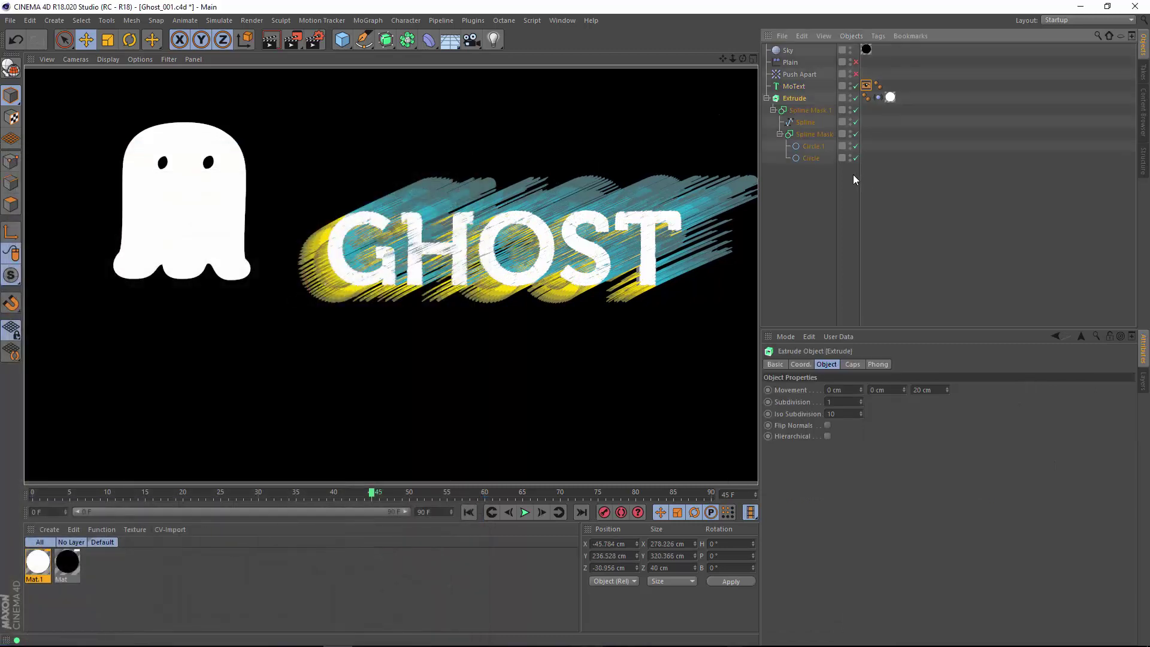
Give the Extrude ghost a ghosting Display tag, preview the trails, and inspect its Vibrate tag.
right_click(793, 98)
mouse_move(825, 108)
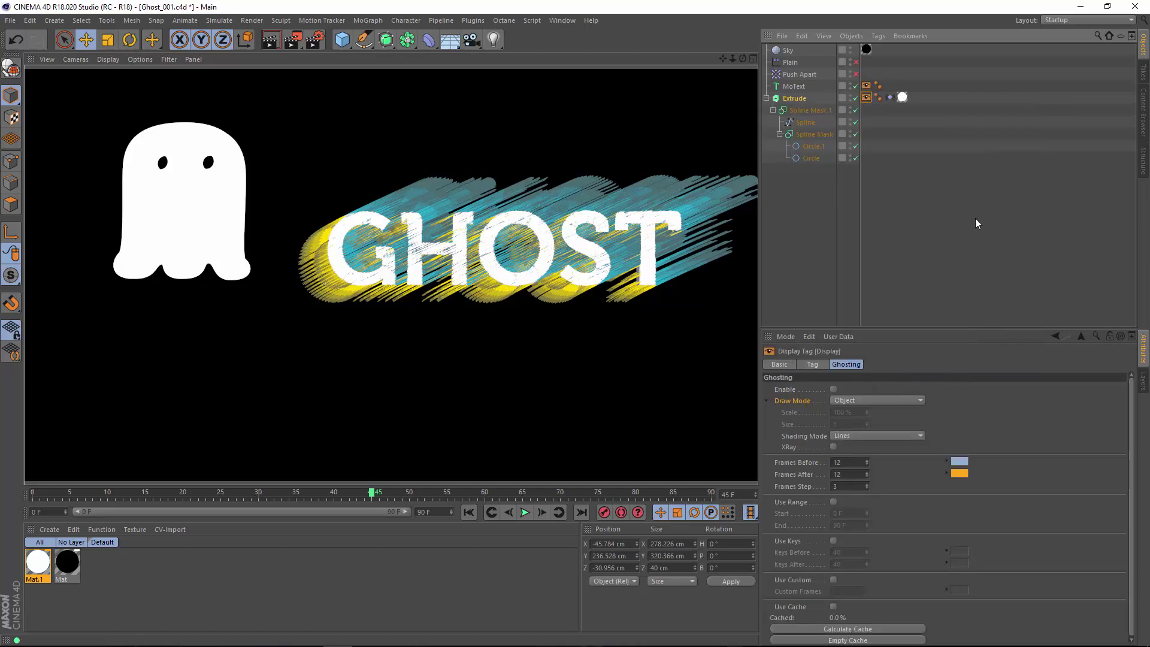
click(831, 390)
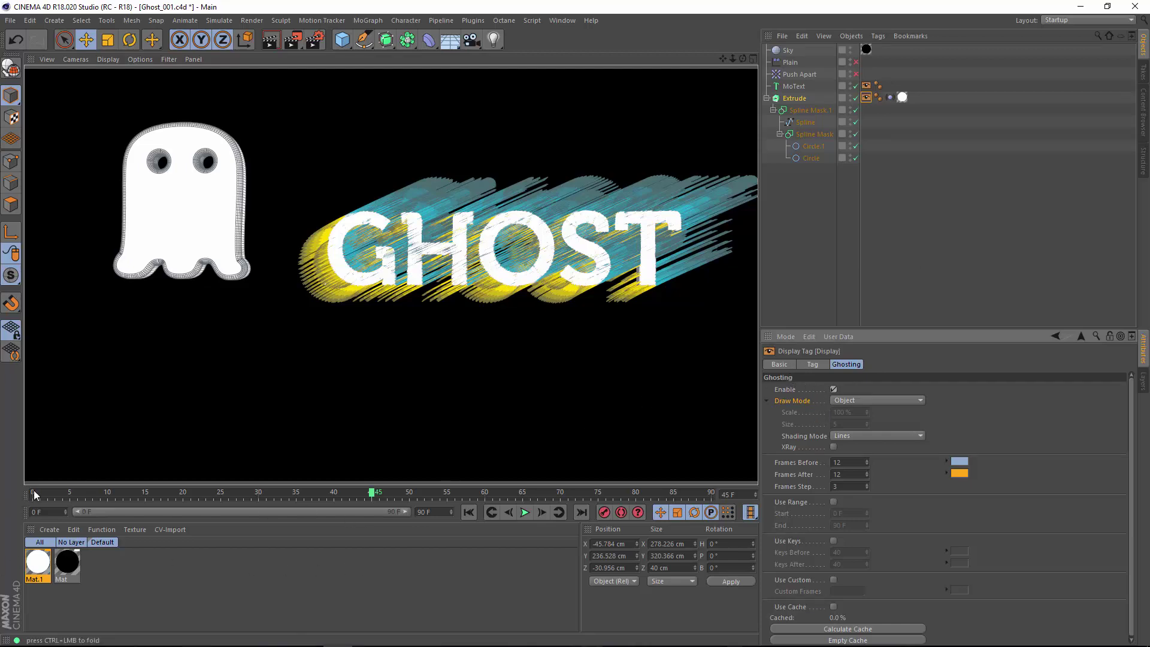
mouse_move(33, 492)
mouse_down()
mouse_move(770, 502)
mouse_move(15, 492)
mouse_move(351, 509)
mouse_move(24, 502)
mouse_up()
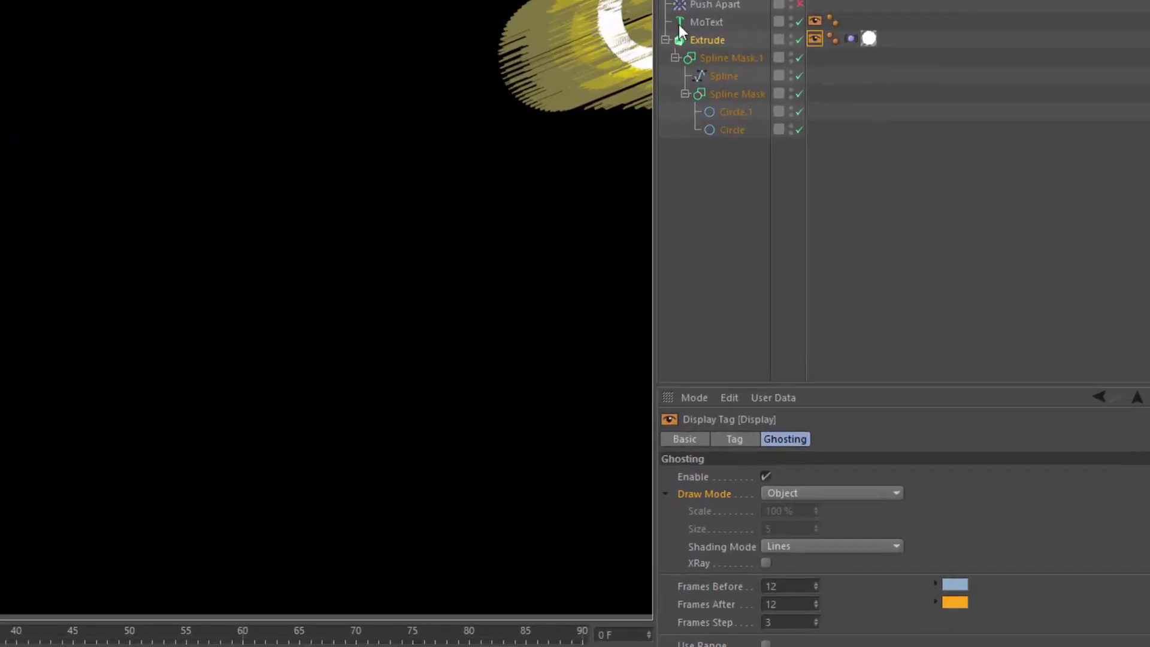
click(707, 41)
click(851, 38)
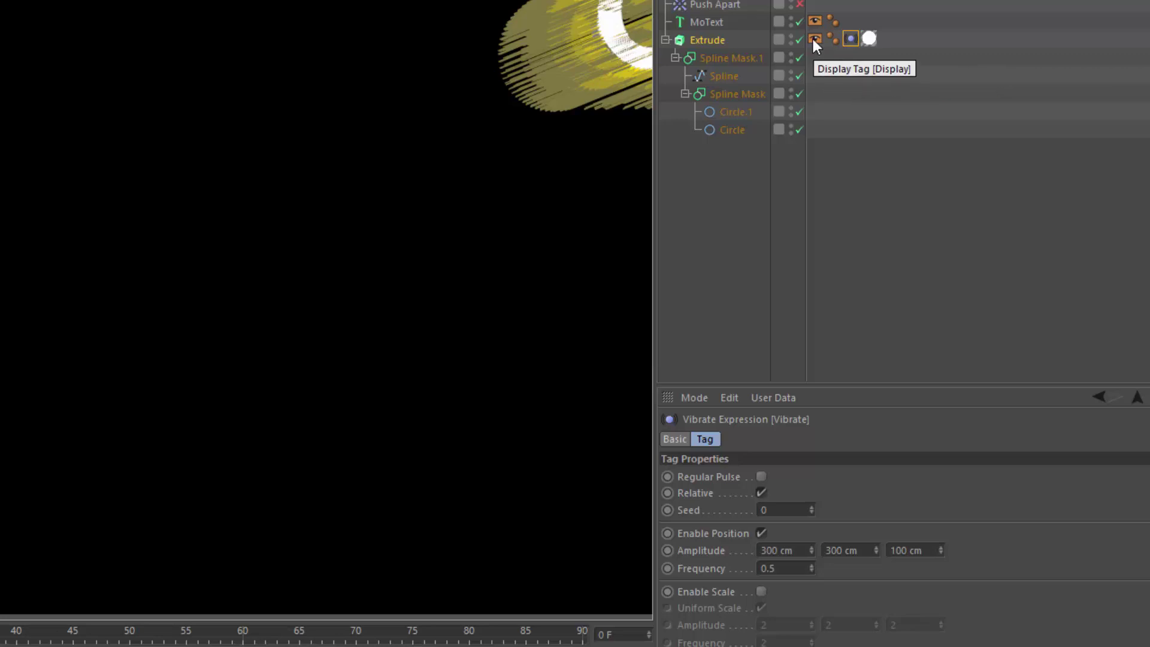
Calculate the Extrude's ghosting cache to 100% and scrub to preview the cached trails.
click(813, 39)
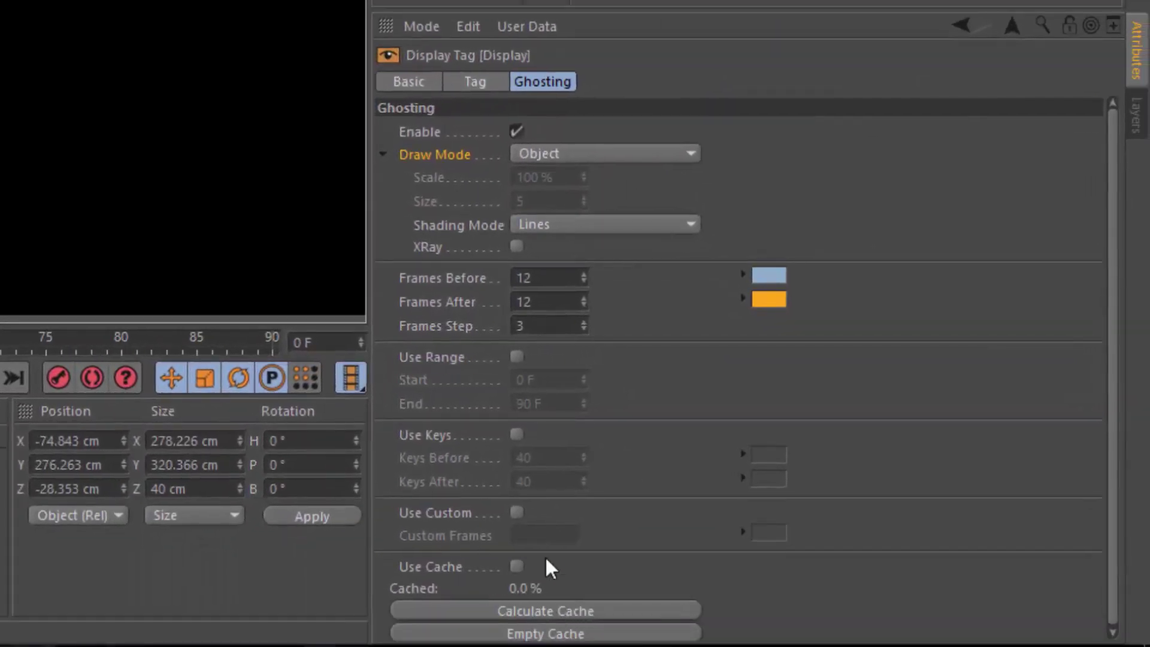
click(568, 609)
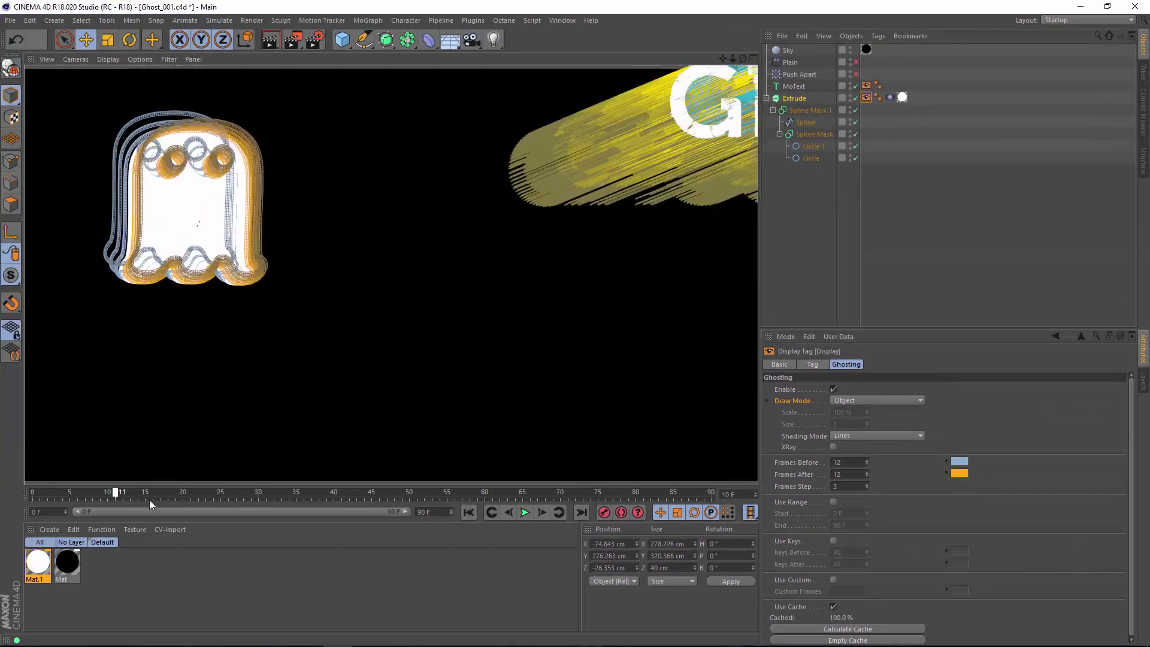
drag(150, 499, 387, 552)
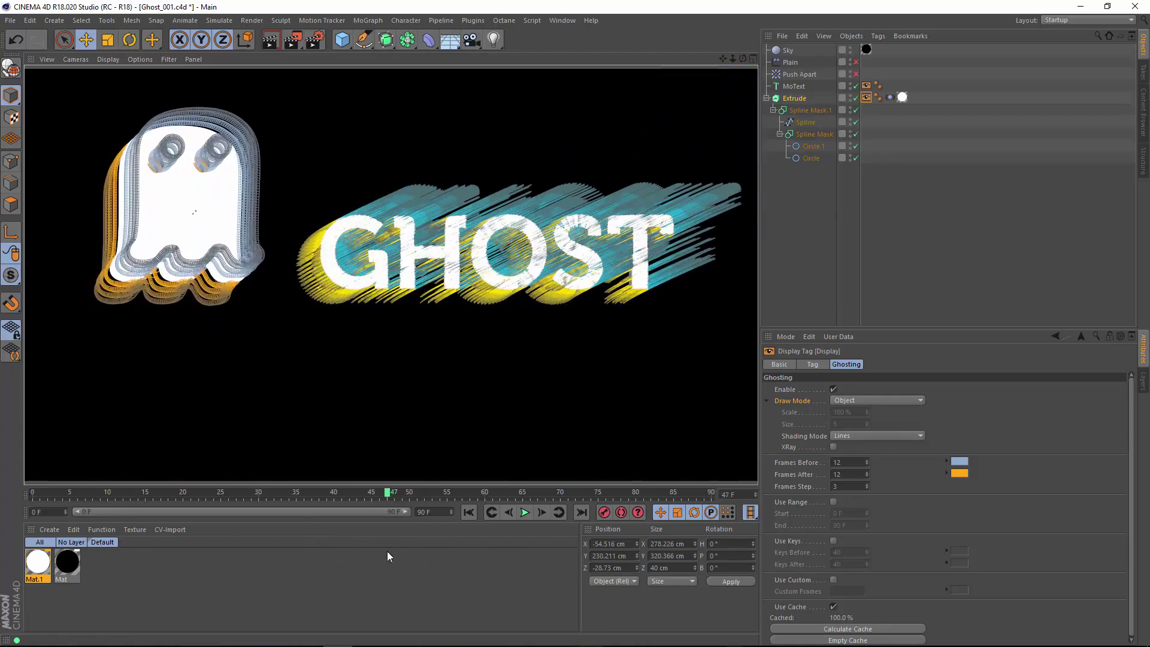
Set the ghost trails to Constant Shading with XRay turned on.
click(870, 434)
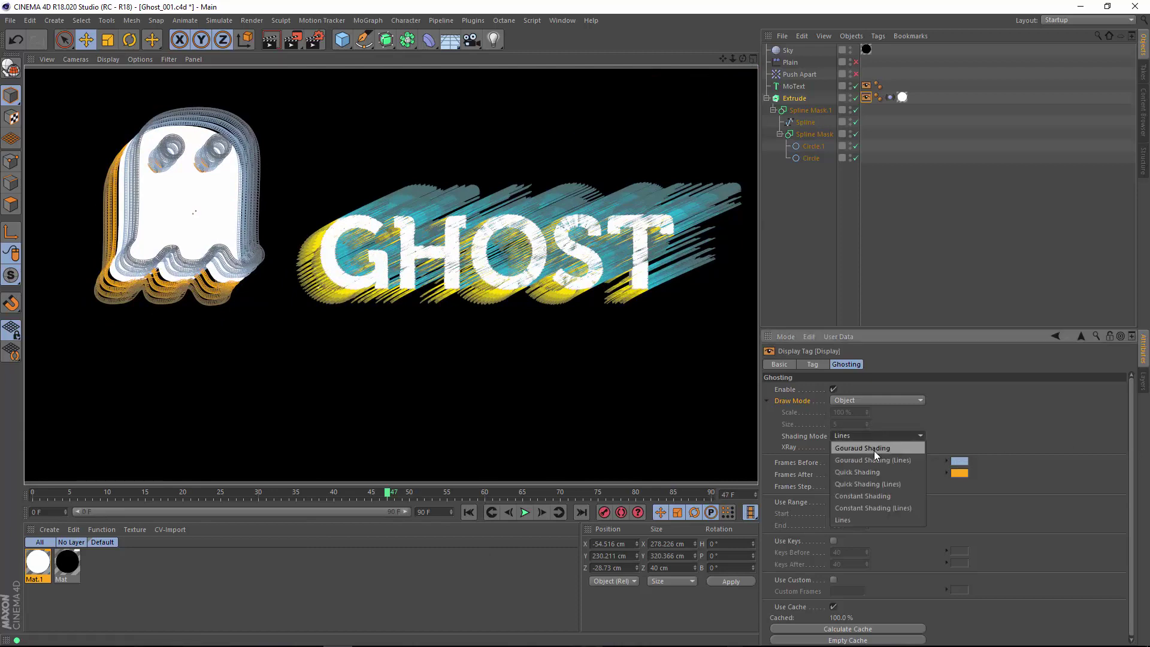
click(872, 497)
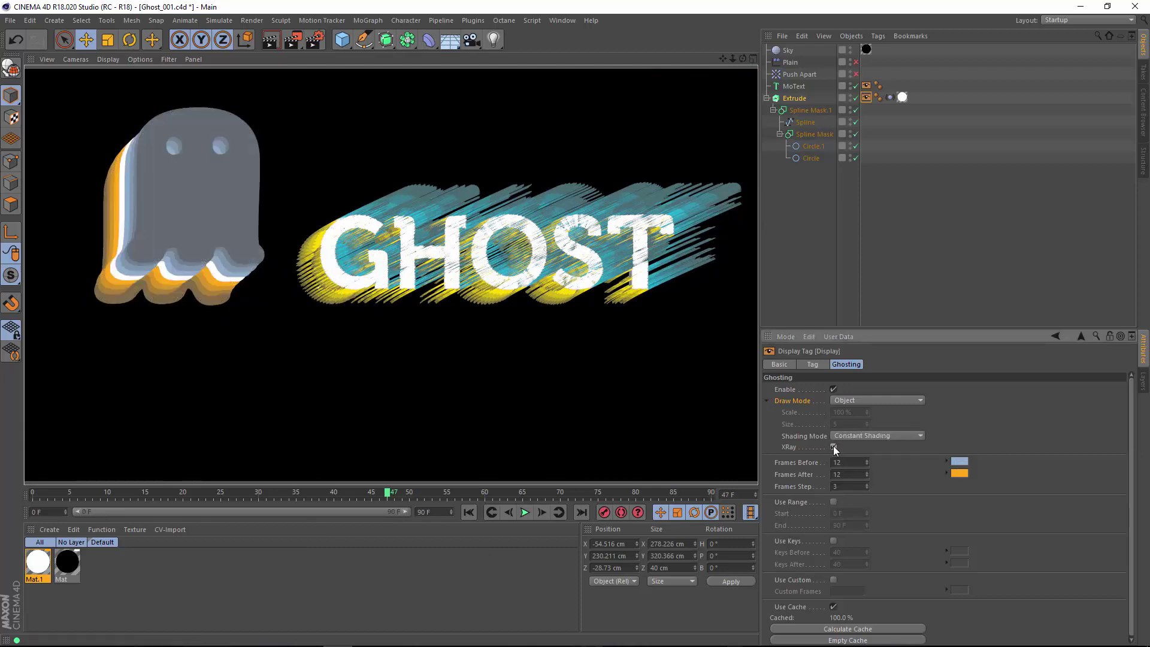
click(833, 447)
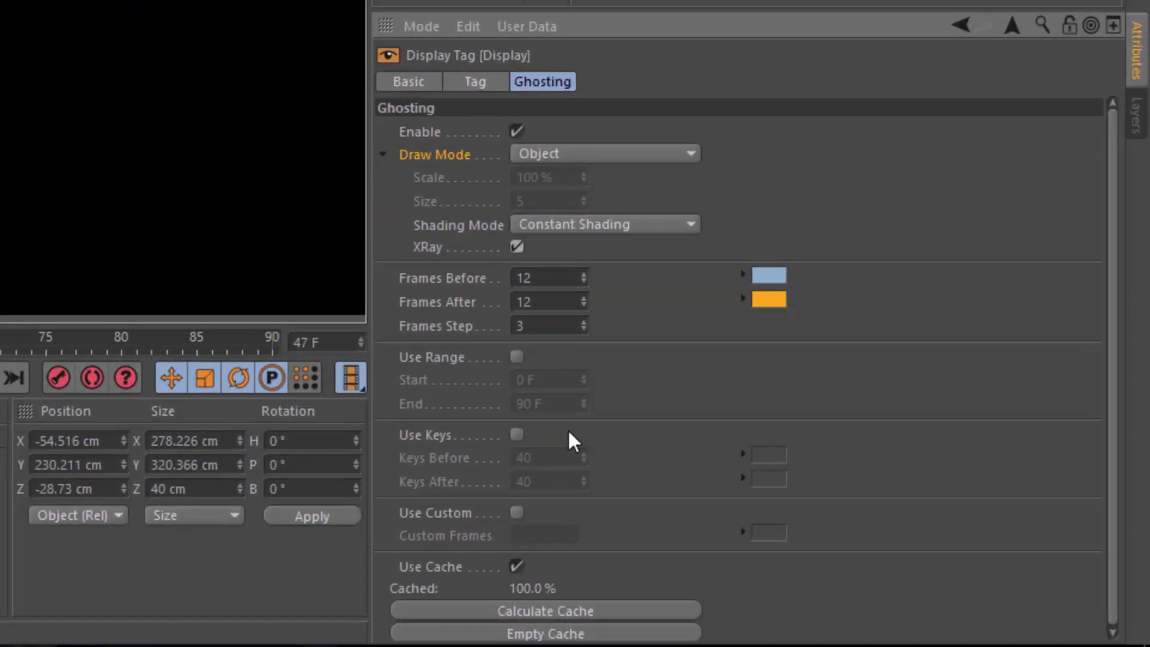
Try the Use Custom, Use Keys and Use Range options, leaving all three off.
click(516, 512)
click(516, 513)
click(516, 513)
click(516, 434)
click(517, 357)
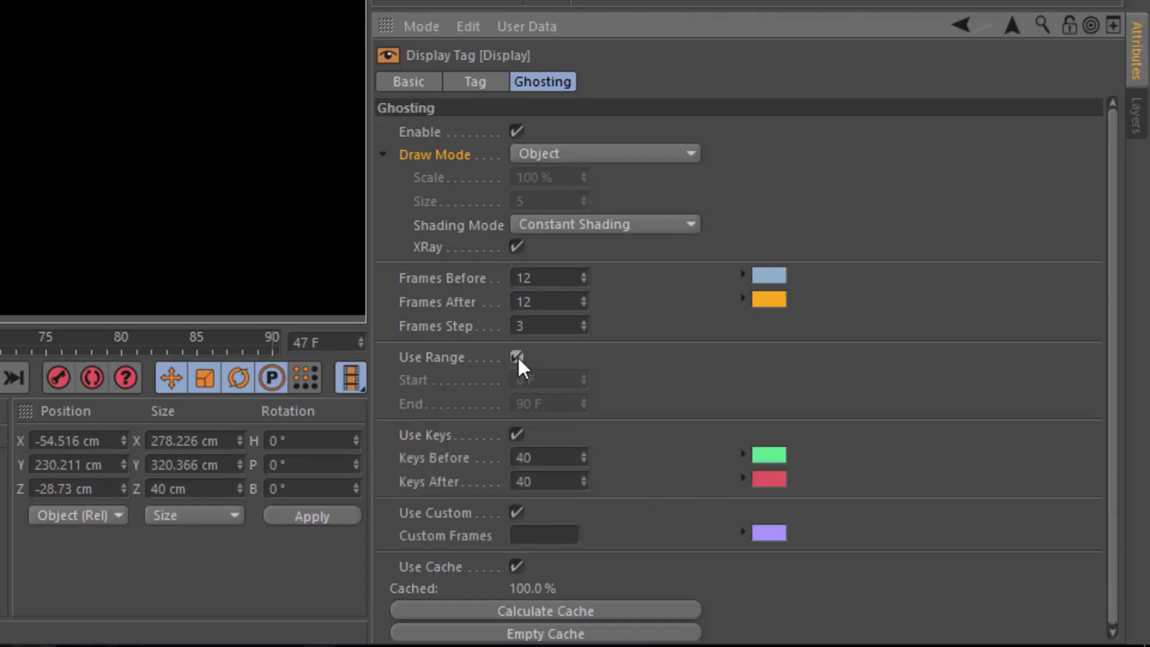
click(516, 357)
click(520, 434)
click(517, 512)
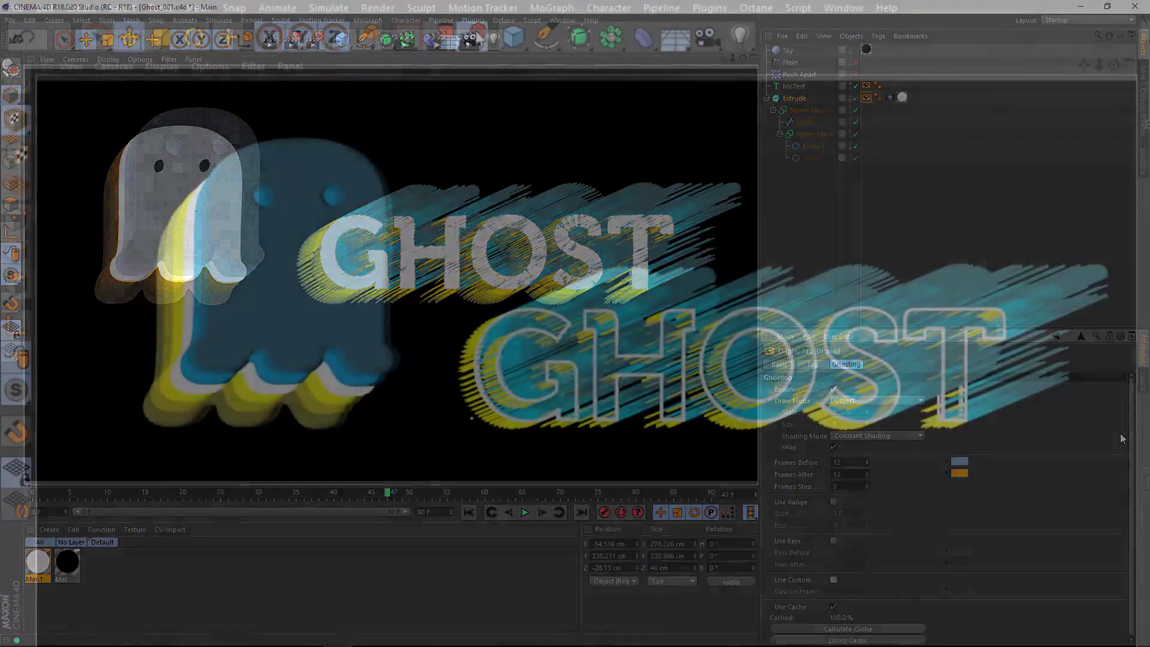
Switch the renderer to Hardware OpenGL with anti-aliasing 64 and Enhanced OpenGL enabled.
click(314, 41)
click(416, 275)
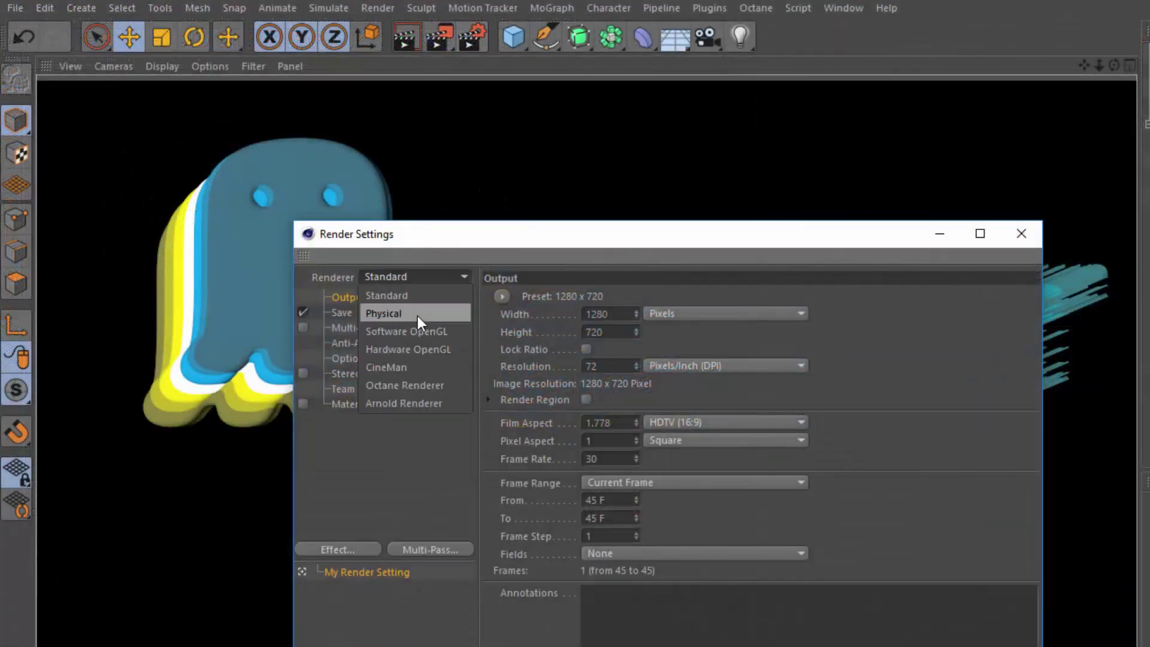
click(415, 349)
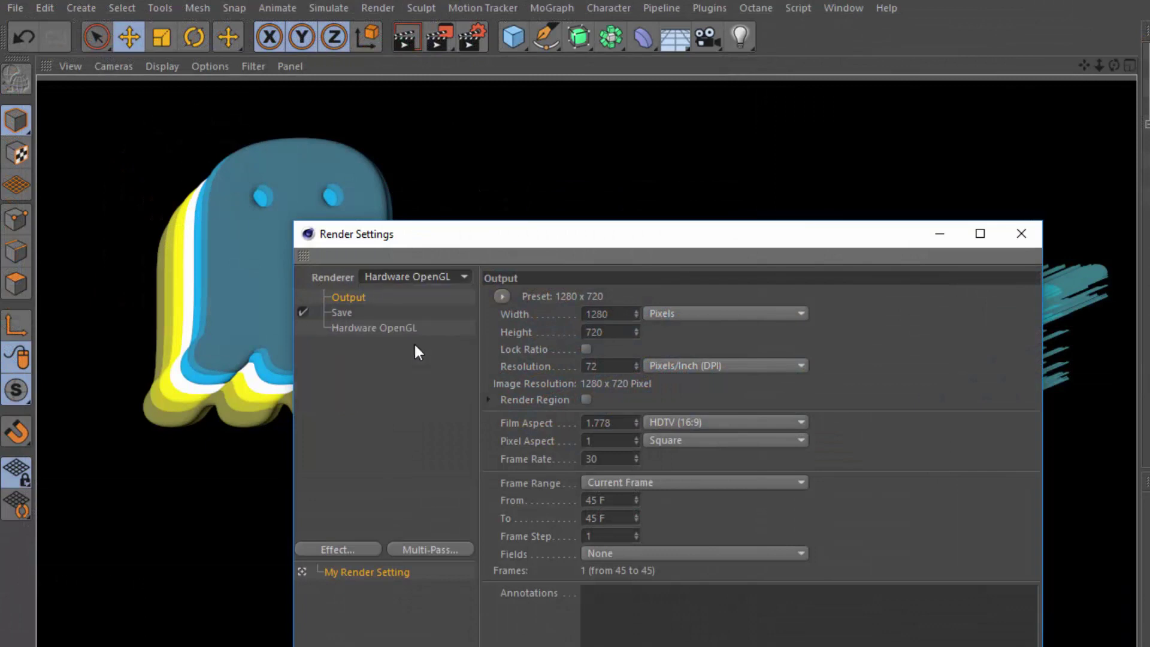
click(360, 339)
click(640, 449)
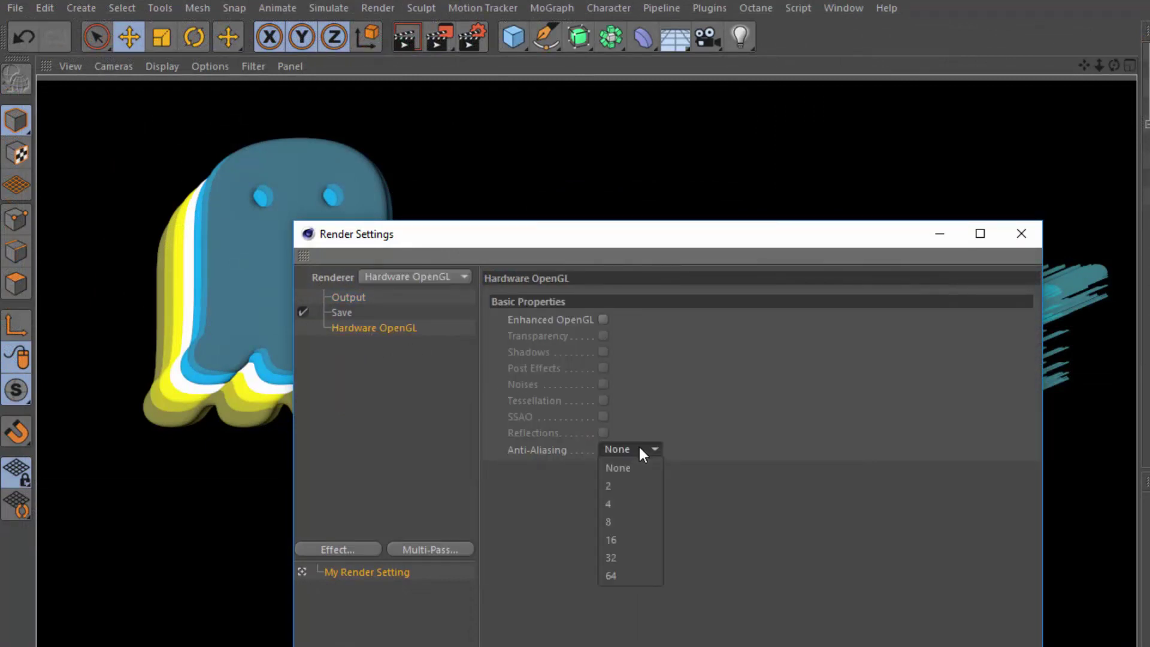
click(639, 575)
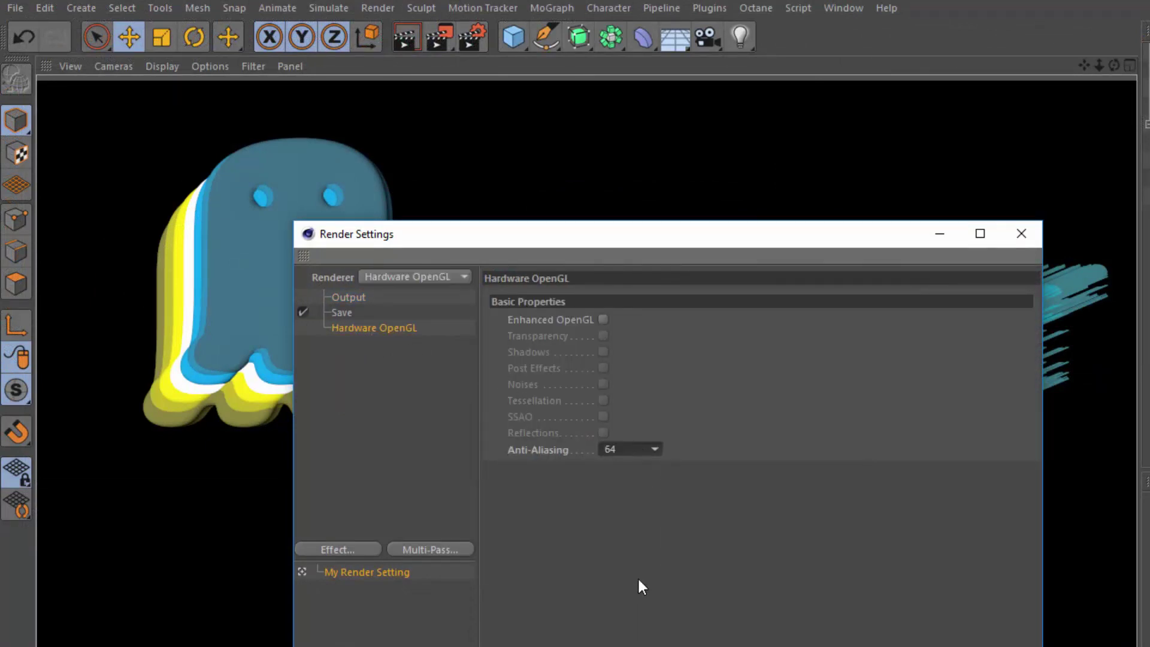
click(603, 320)
Set the frame range to All Frames (0–90) and render to the Picture Viewer.
click(352, 295)
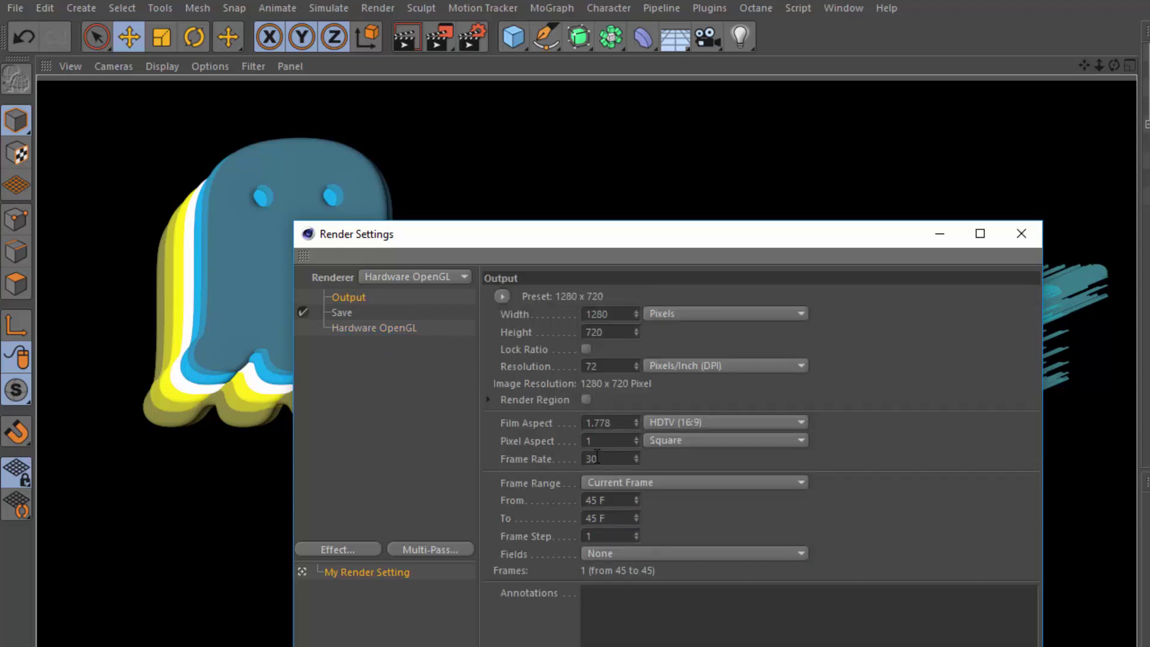
click(611, 482)
click(614, 531)
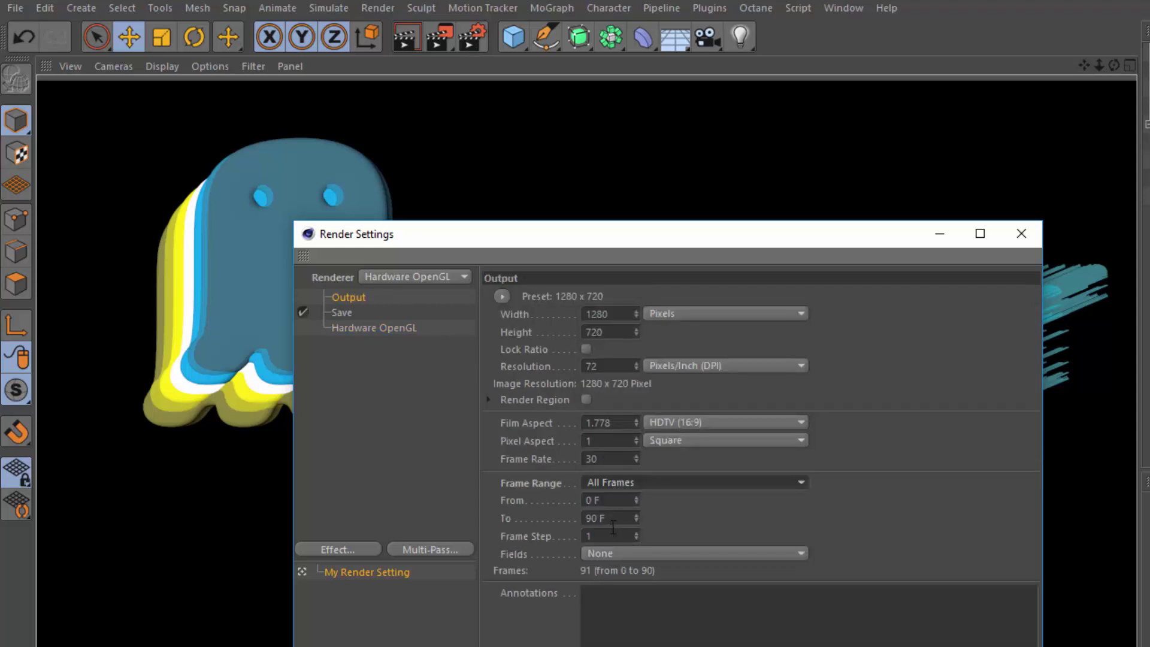
click(441, 49)
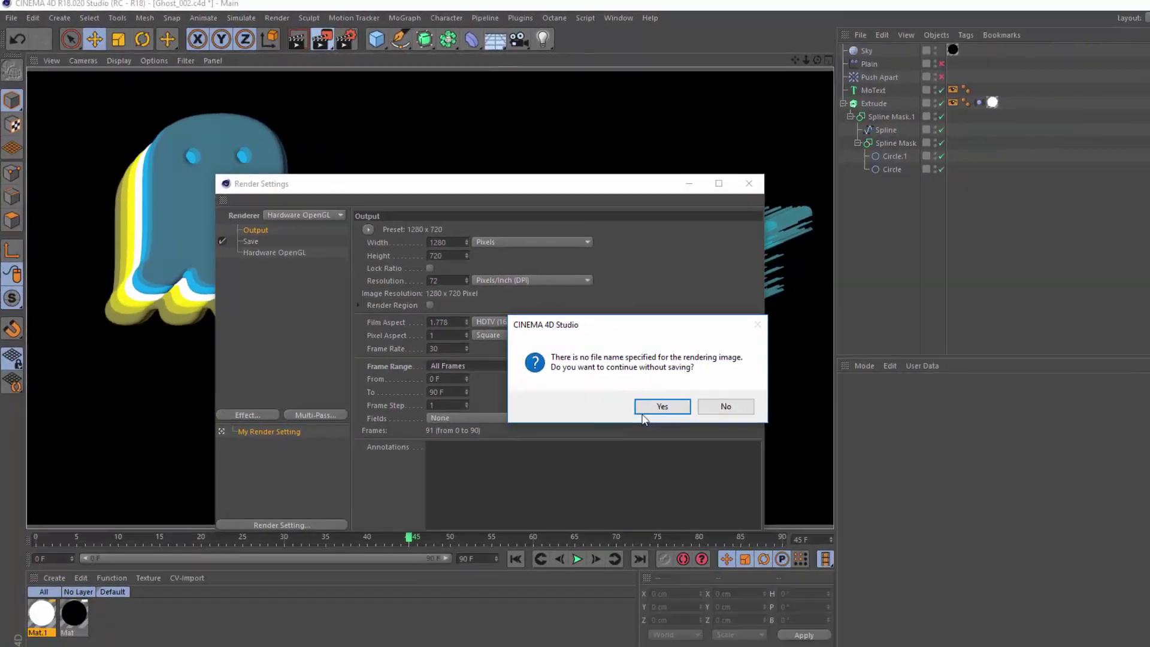
Continue rendering without saving a file, view frame 28, and open the render history options.
click(643, 412)
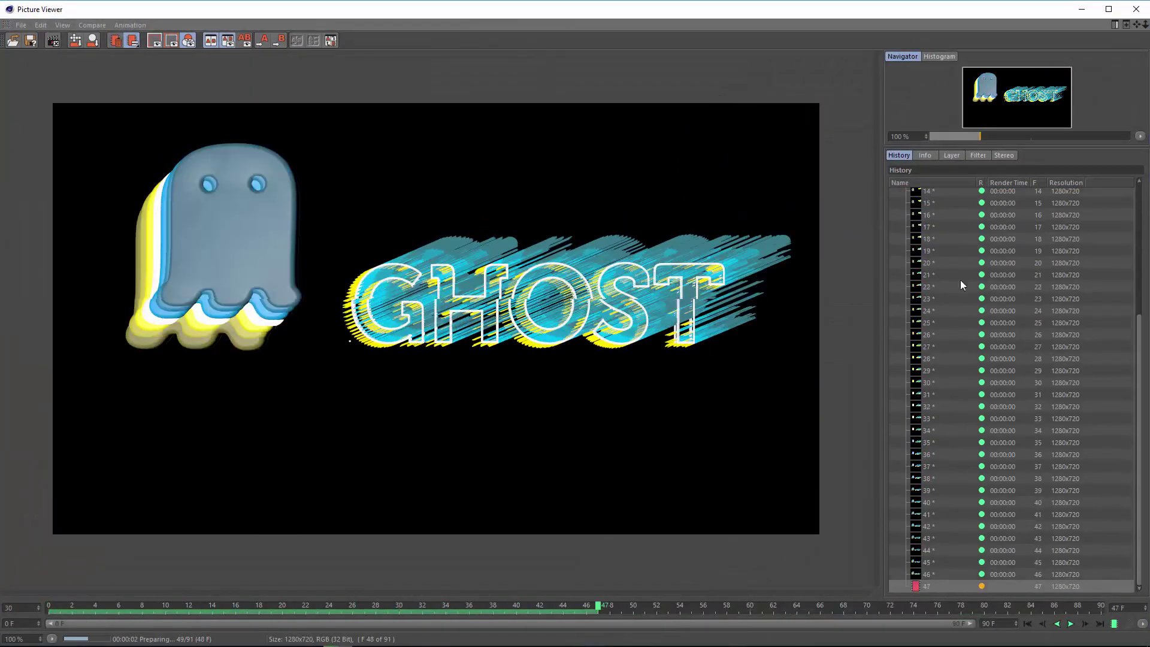
click(934, 253)
right_click(933, 252)
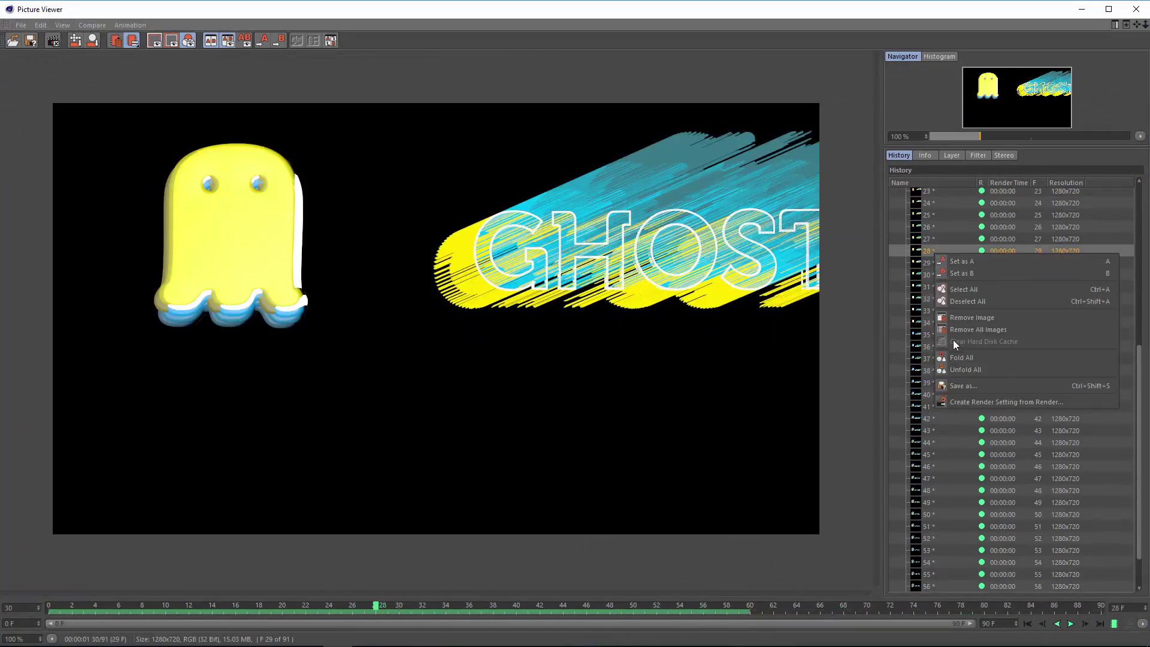